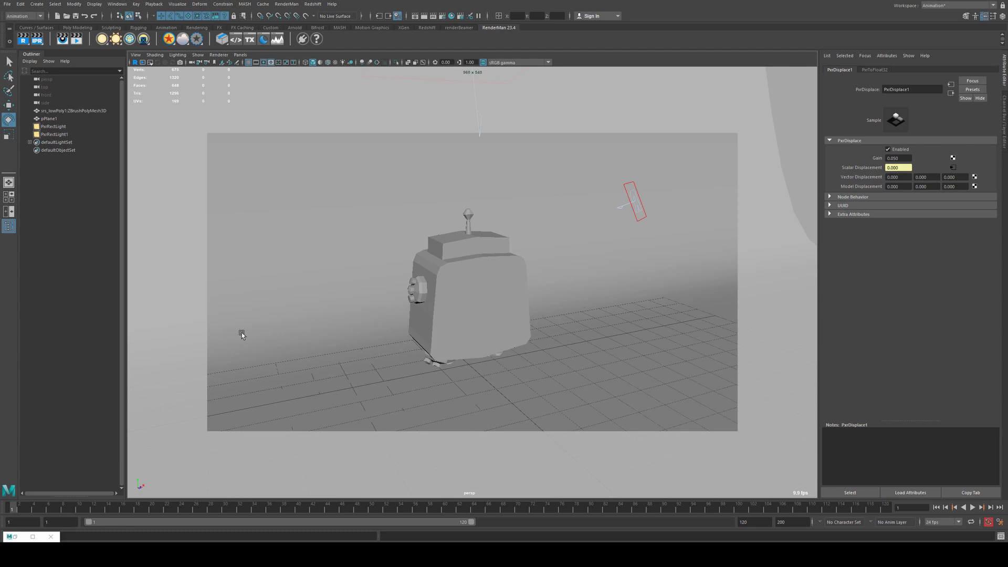
# Assign a new PxrSurface material to the robot mesh and name it gummy_mat
pyautogui.click(486, 257)
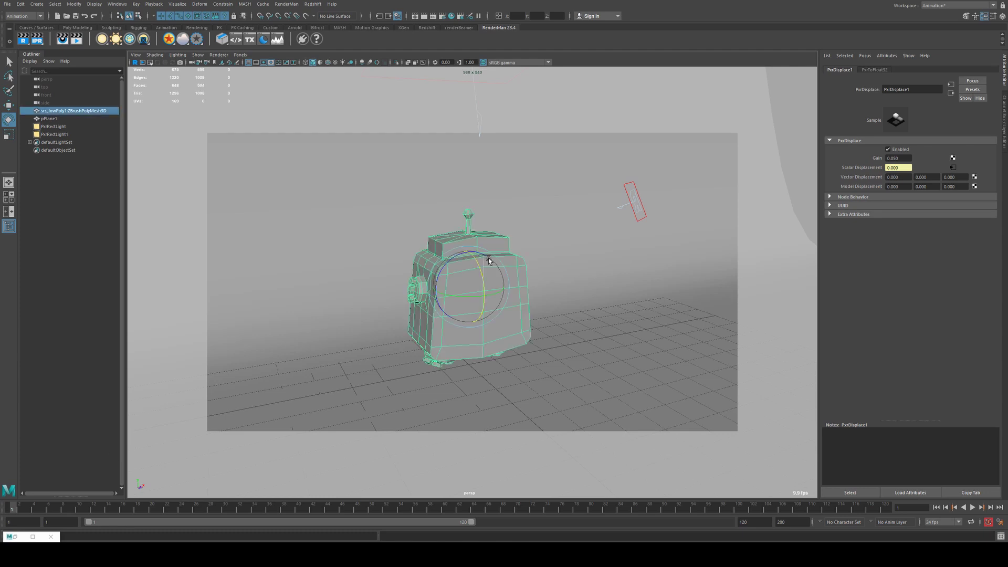
pyautogui.keyDown('alt'); pyautogui.moveTo(609, 265); pyautogui.dragTo(500, 270, button='right'); pyautogui.keyUp('alt')
pyautogui.keyDown('alt'); pyautogui.moveTo(500, 269); pyautogui.dragTo(527, 187); pyautogui.keyUp('alt')
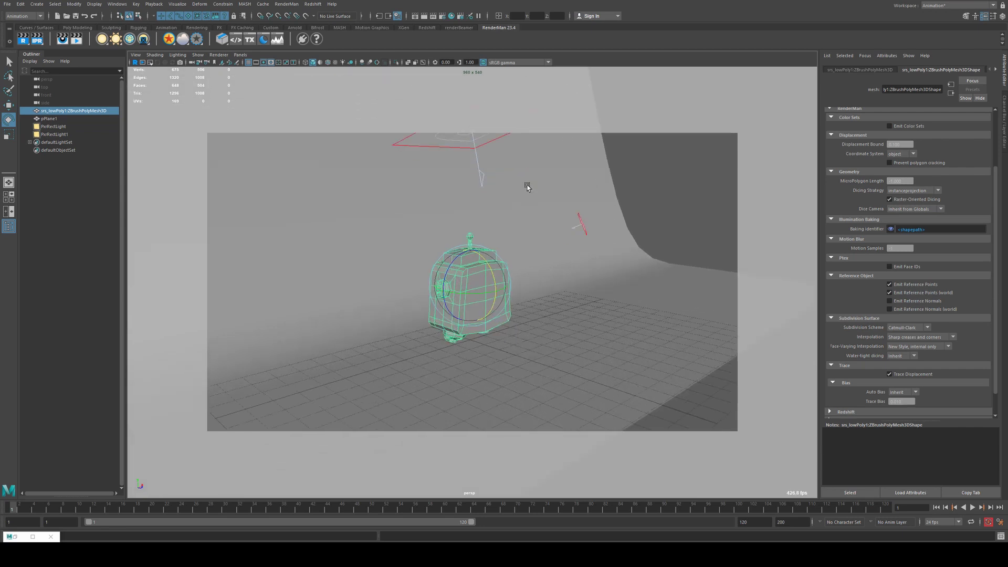
pyautogui.press('f')
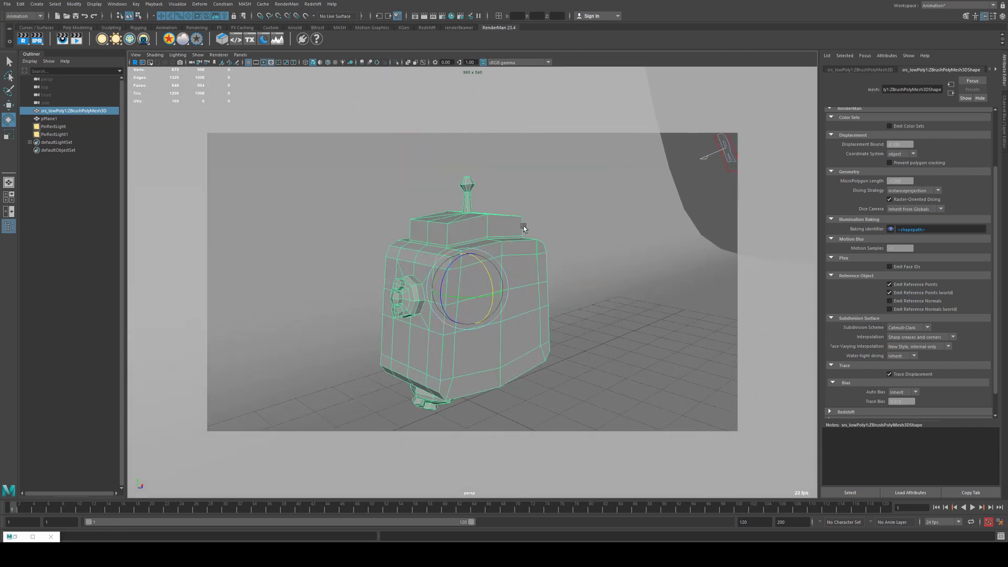
pyautogui.keyDown('alt'); pyautogui.moveTo(496, 266); pyautogui.dragTo(486, 256); pyautogui.keyUp('alt')
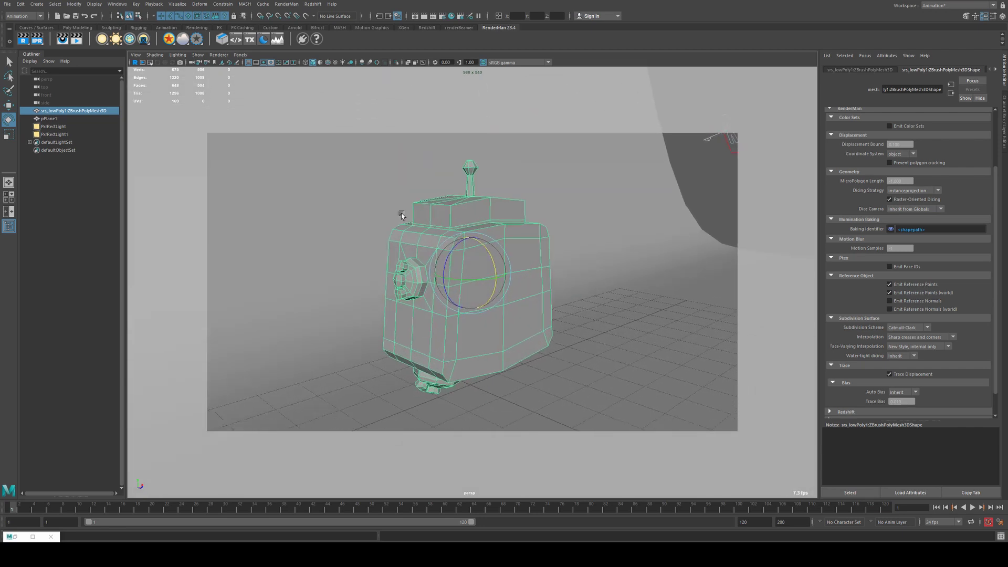
pyautogui.click(167, 41)
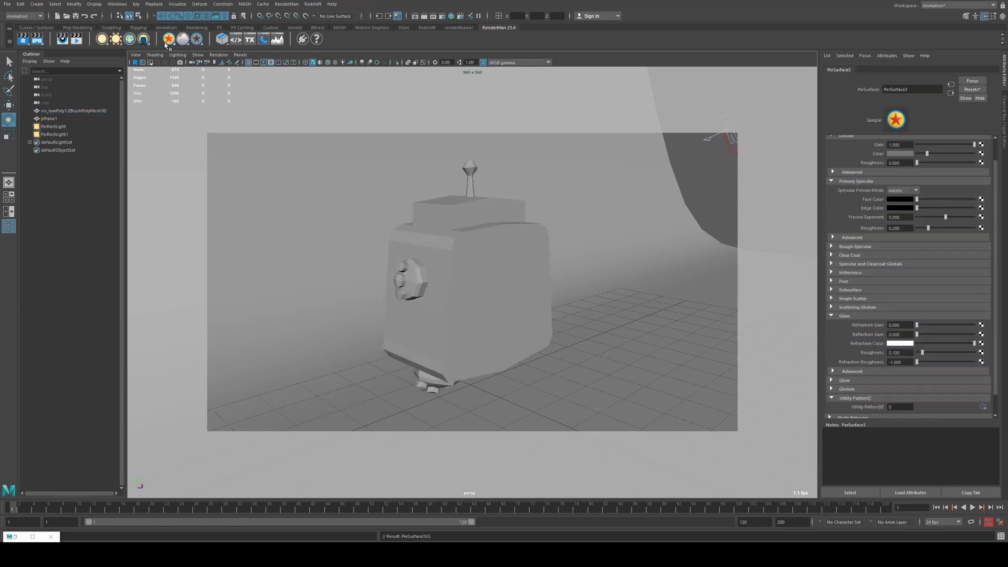
pyautogui.doubleClick(913, 89)
pyautogui.write('gummy_mat')
pyautogui.press('Return')
# Open the Hypershade and examine the gummy_mat shading network
pyautogui.click(460, 15)
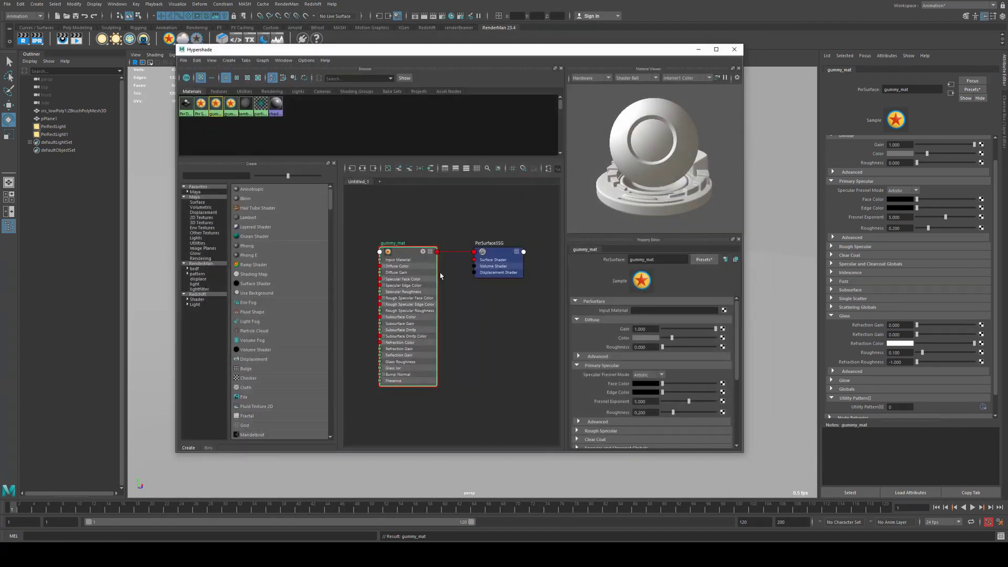
pyautogui.click(412, 256)
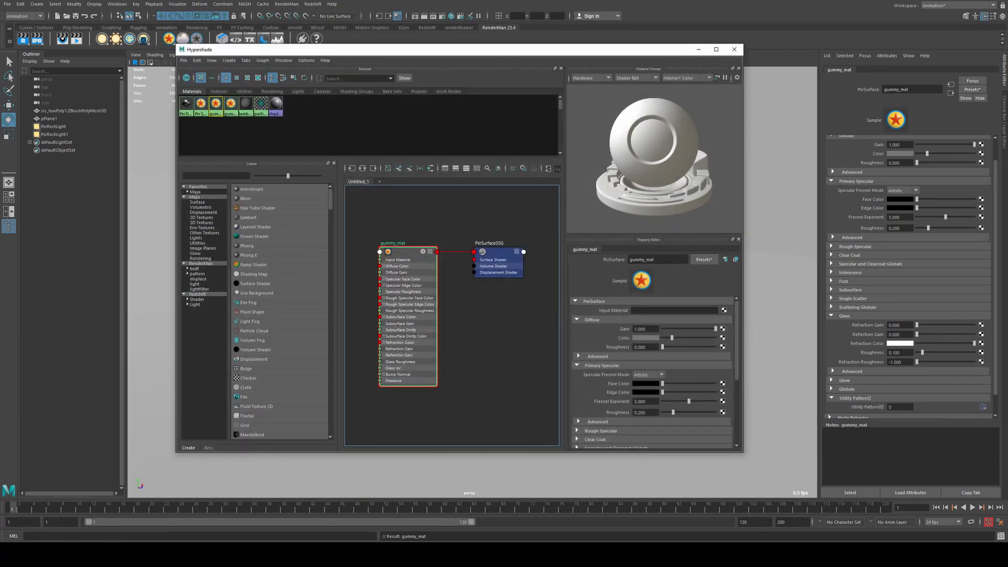
pyautogui.moveTo(669, 52); pyautogui.dragTo(648, 56)
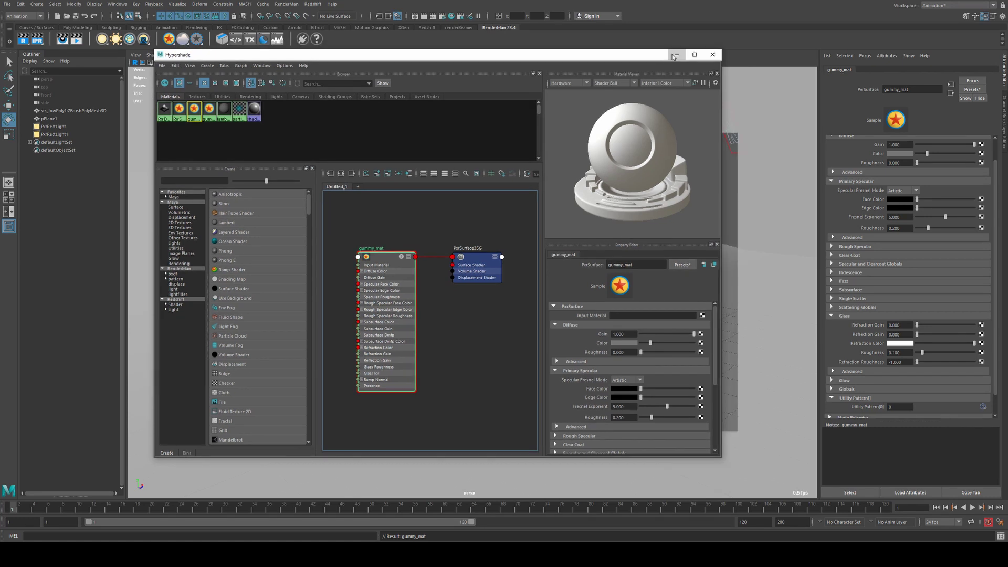
pyautogui.click(675, 54)
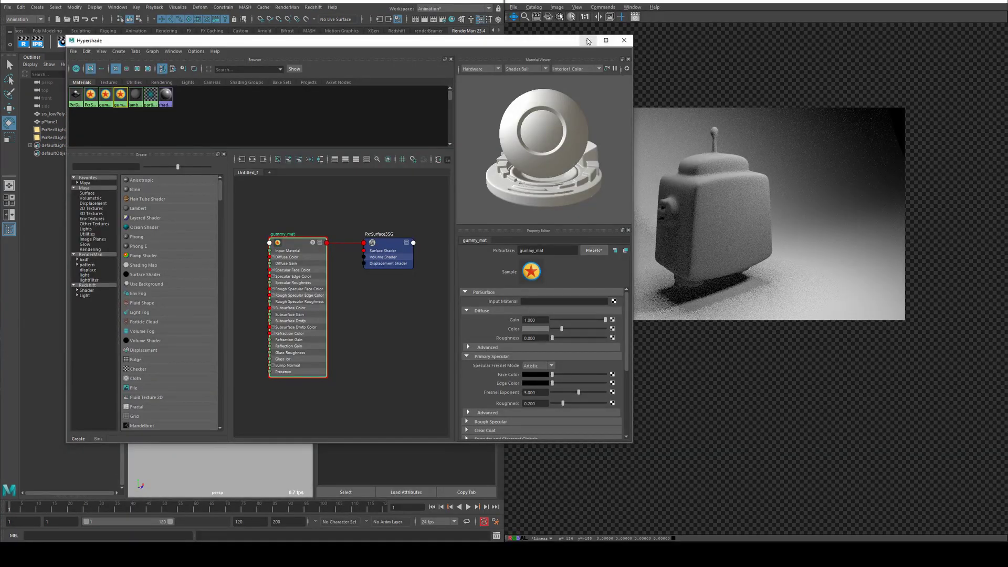
pyautogui.click(587, 40)
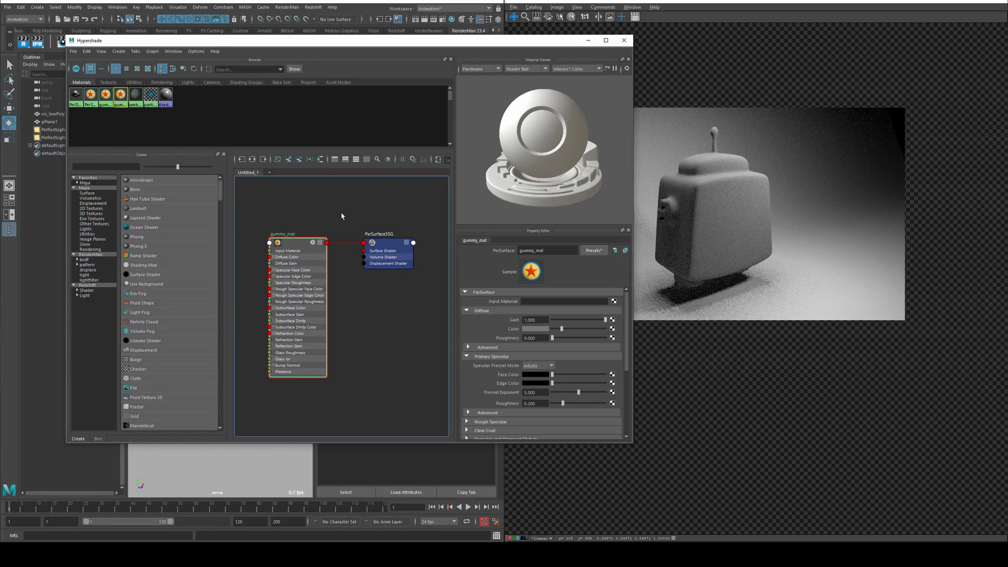
pyautogui.keyDown('alt'); pyautogui.moveTo(291, 206); pyautogui.dragTo(328, 213, button='middle'); pyautogui.keyUp('alt')
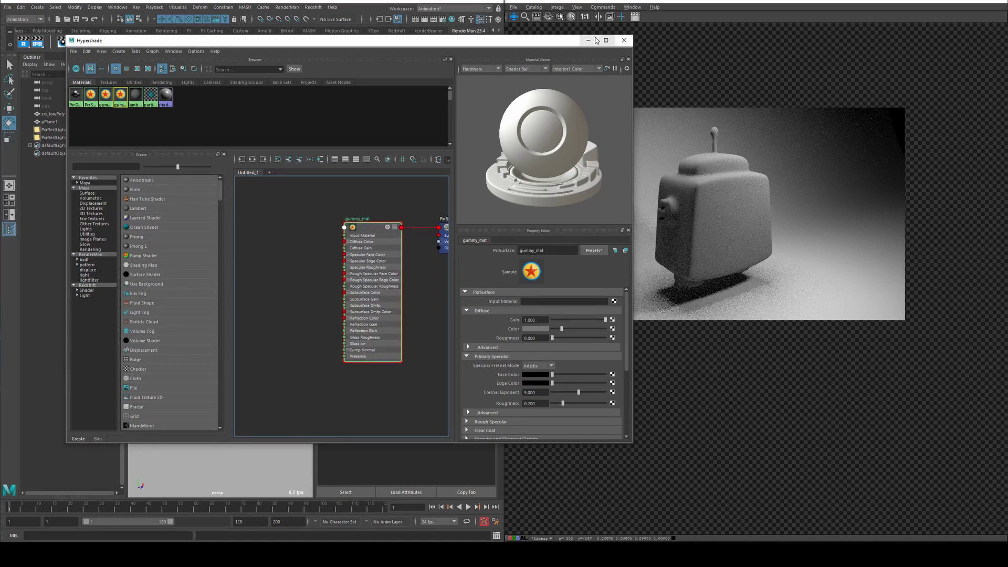
# Minimize the Hypershade and start an IPR render showing the robot from another side
pyautogui.click(588, 40)
pyautogui.click(34, 45)
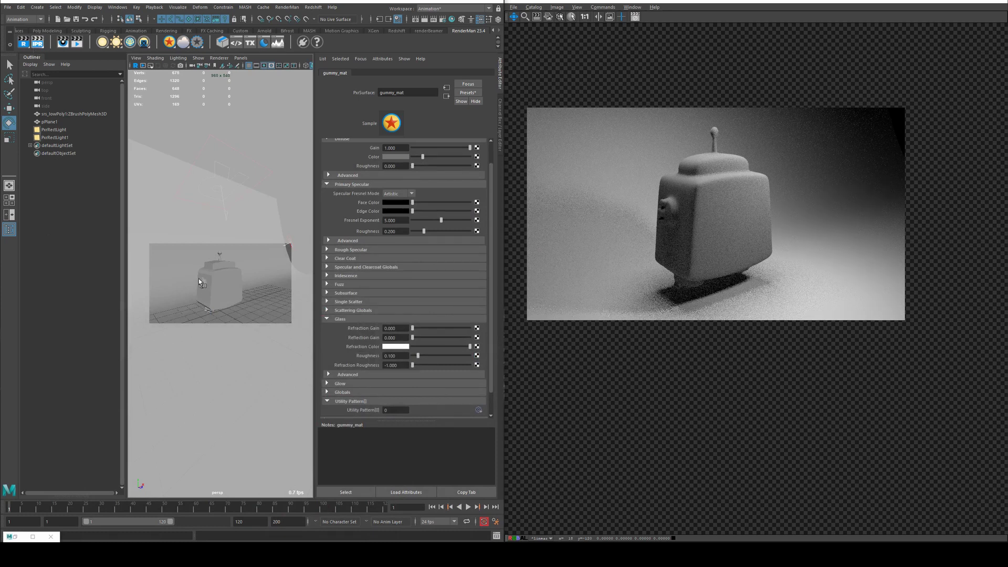
pyautogui.keyDown('alt'); pyautogui.moveTo(213, 261); pyautogui.dragTo(241, 273); pyautogui.keyUp('alt')
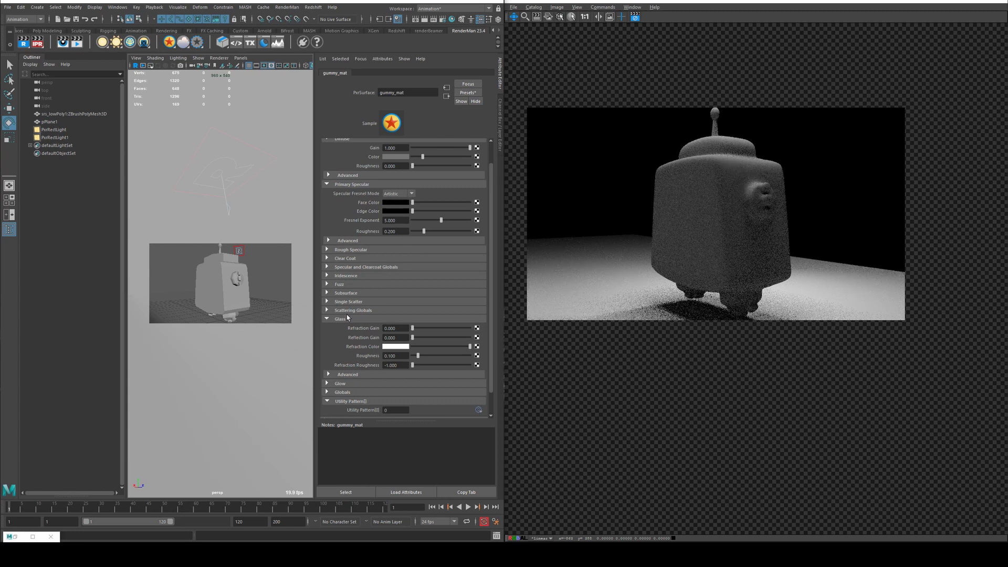
# Set gummy_mat's diffuse gain to 0 and its glass refraction and reflection gains to 1
pyautogui.scroll(1, 430, 171)
pyautogui.moveTo(430, 172); pyautogui.dragTo(357, 169)
pyautogui.moveTo(413, 352); pyautogui.dragTo(493, 357)
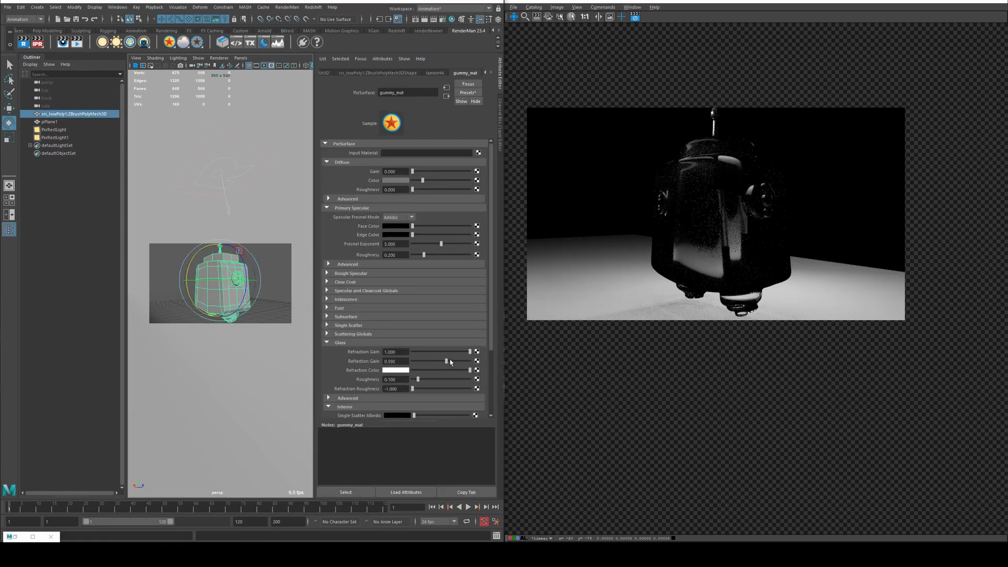
pyautogui.moveTo(448, 361); pyautogui.dragTo(475, 361)
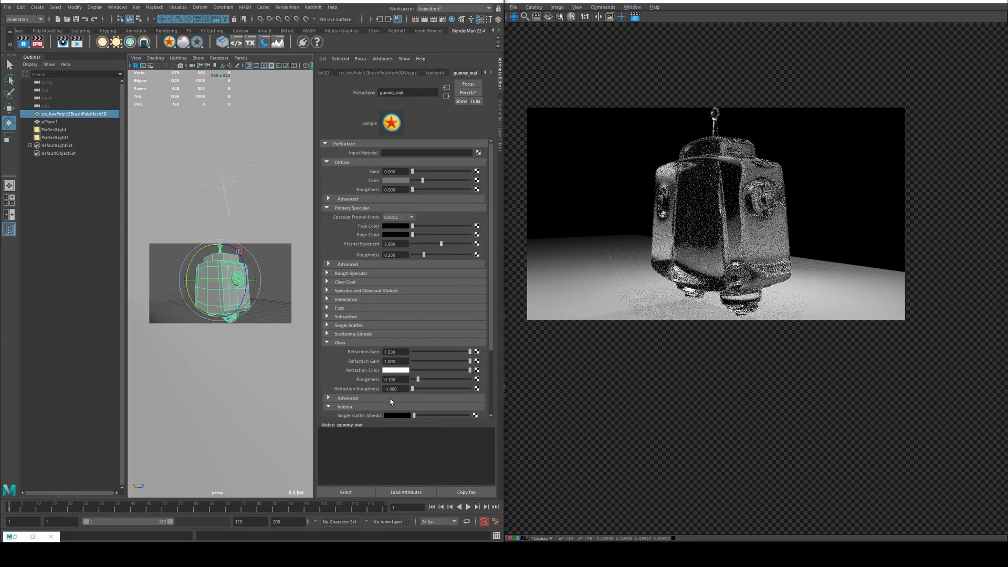
# Set the glass refraction color to the turquoise from the color history and check the robot's render from a new angle
pyautogui.click(400, 370)
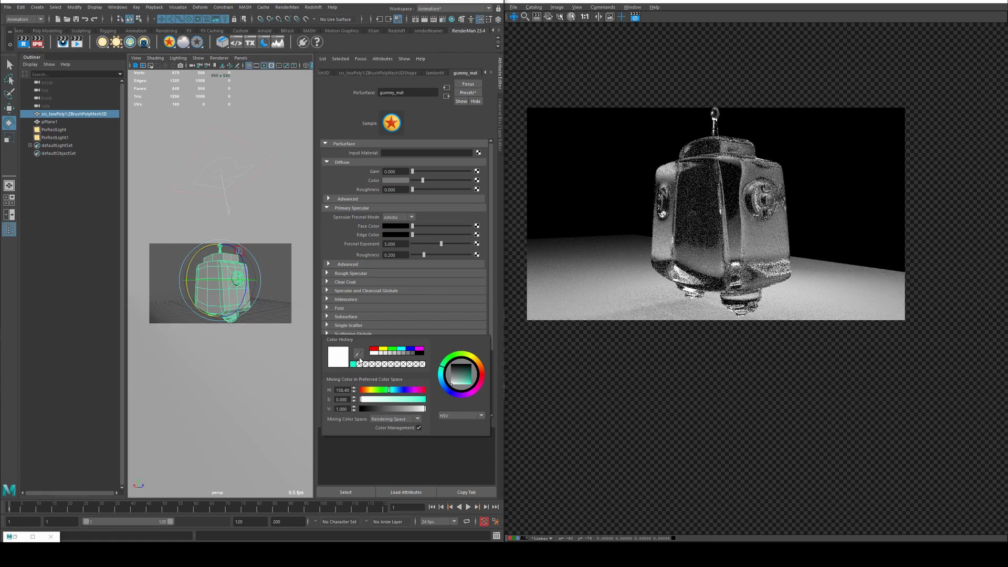
pyautogui.click(352, 363)
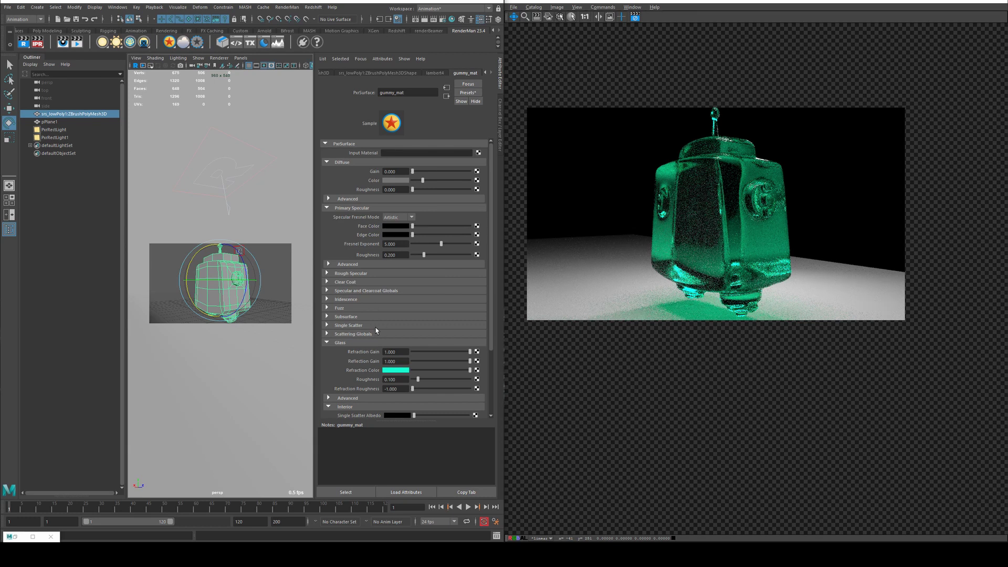
pyautogui.keyDown('alt'); pyautogui.moveTo(221, 271); pyautogui.dragTo(251, 272); pyautogui.keyUp('alt')
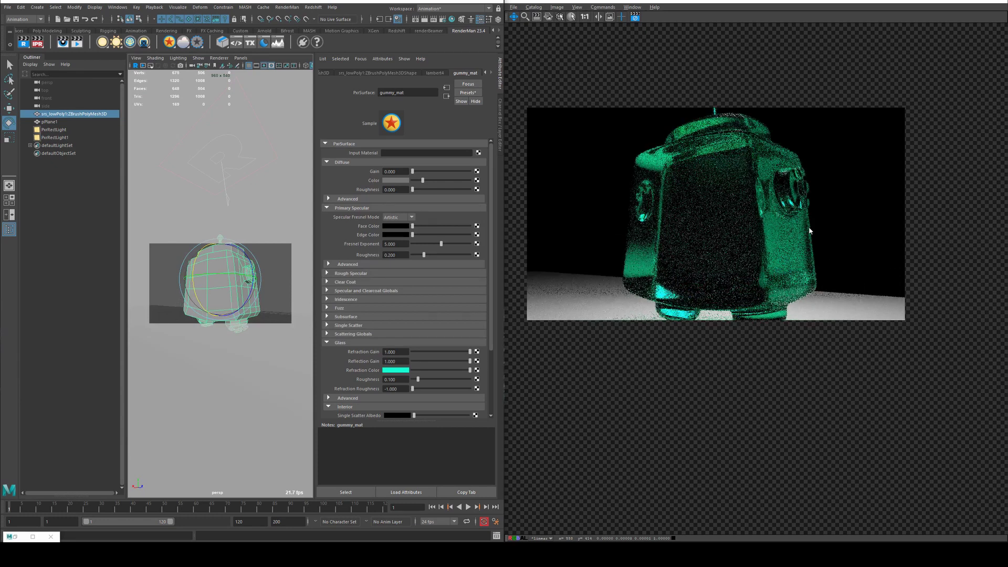
pyautogui.keyDown('alt'); pyautogui.moveTo(230, 284); pyautogui.dragTo(235, 287, button='right'); pyautogui.keyUp('alt')
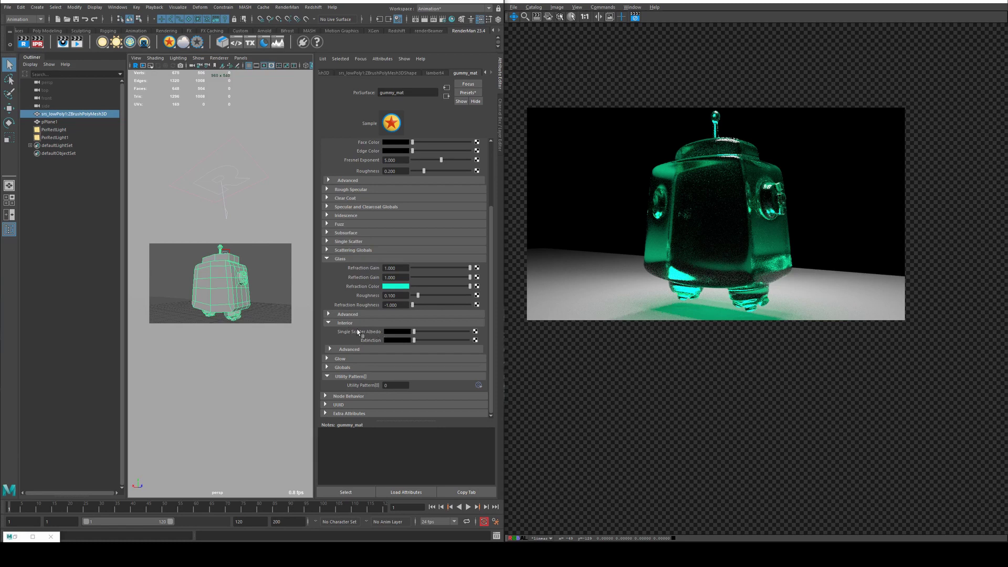
# Raise the Single Scatter Albedo in the glass interior settings to white
pyautogui.click(346, 324)
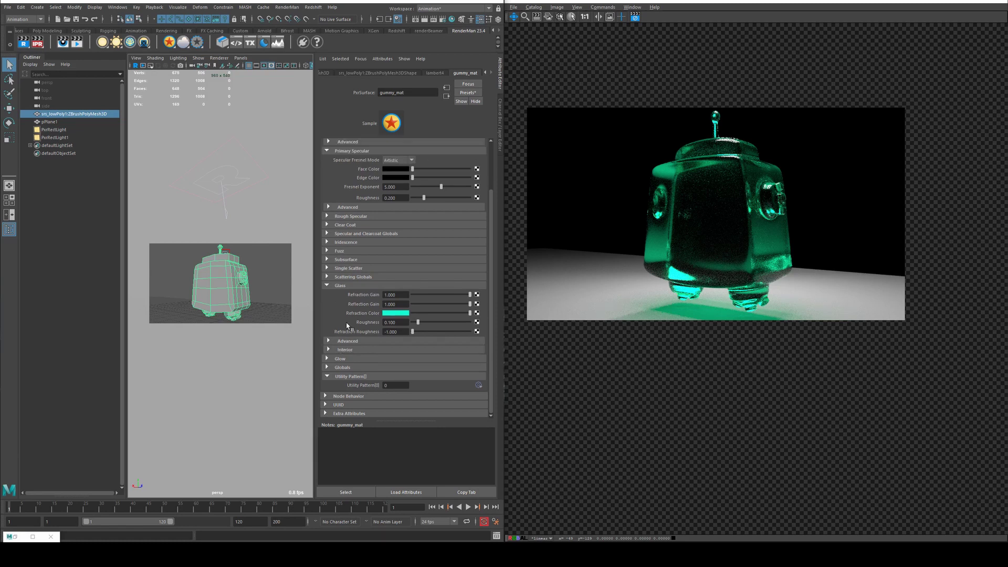
pyautogui.click(353, 350)
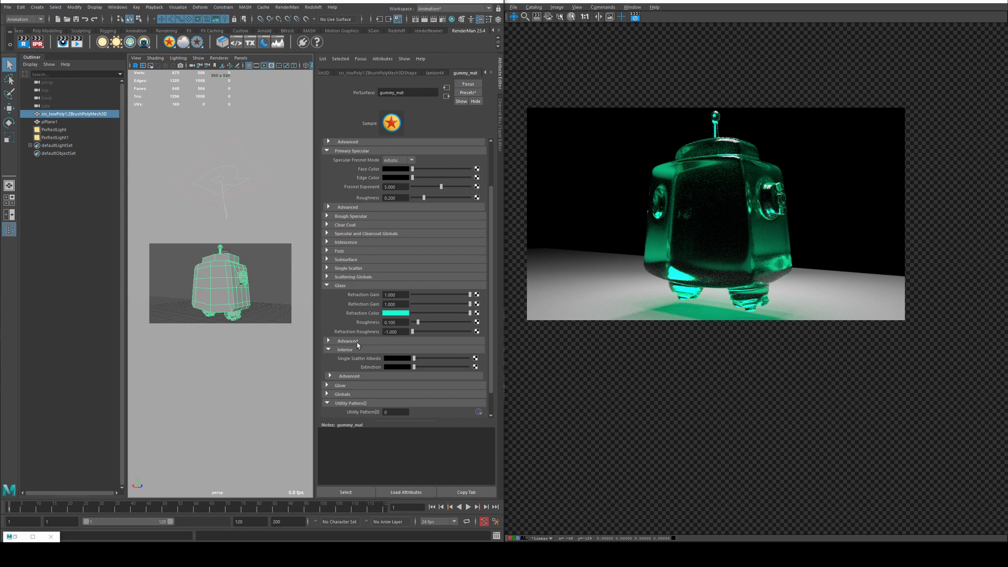
pyautogui.moveTo(414, 358); pyautogui.dragTo(483, 354)
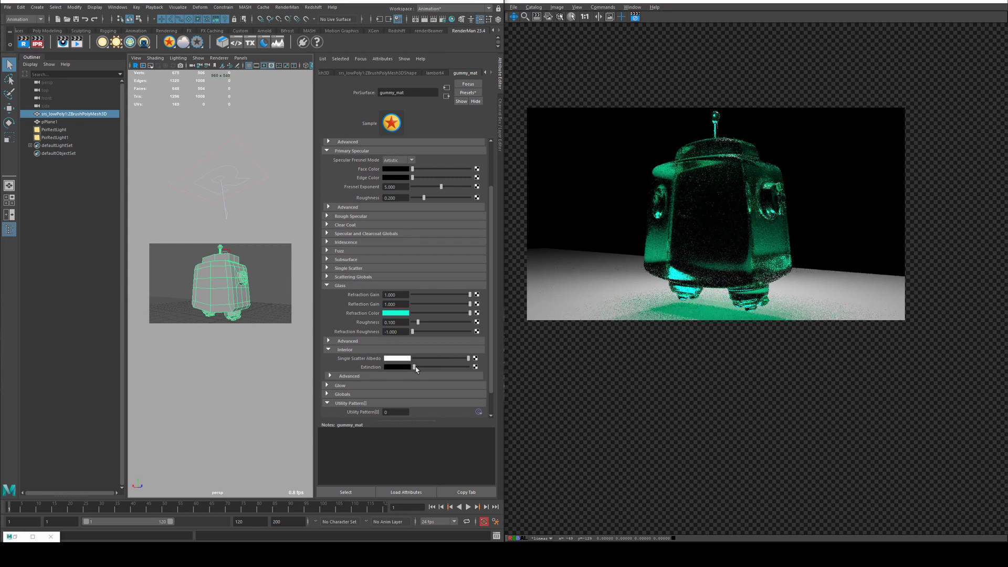
# Test the glass interior's extinction at increasing strengths up to white, and settle on a dark grey
pyautogui.moveTo(414, 367); pyautogui.dragTo(418, 367)
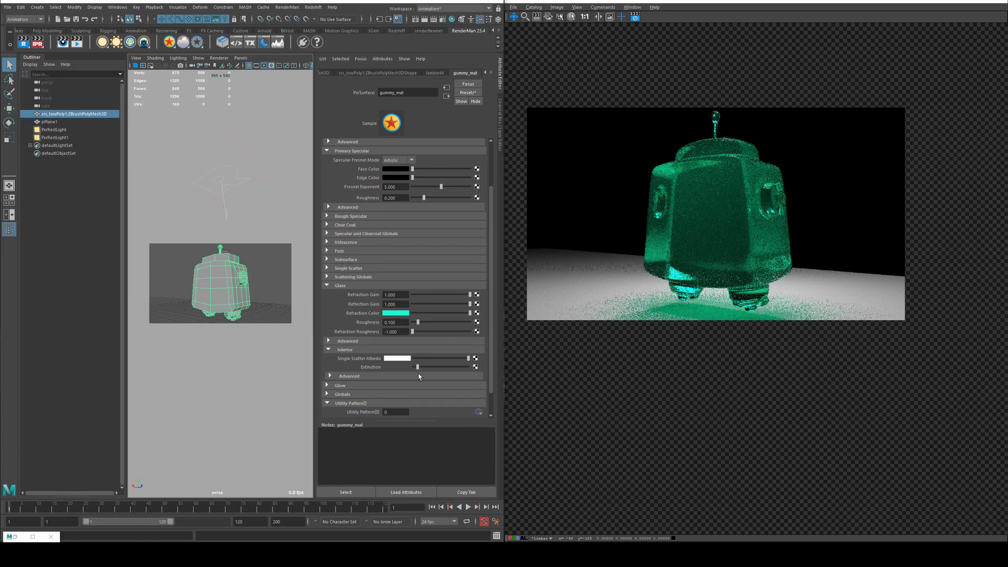
pyautogui.moveTo(424, 370); pyautogui.dragTo(433, 370)
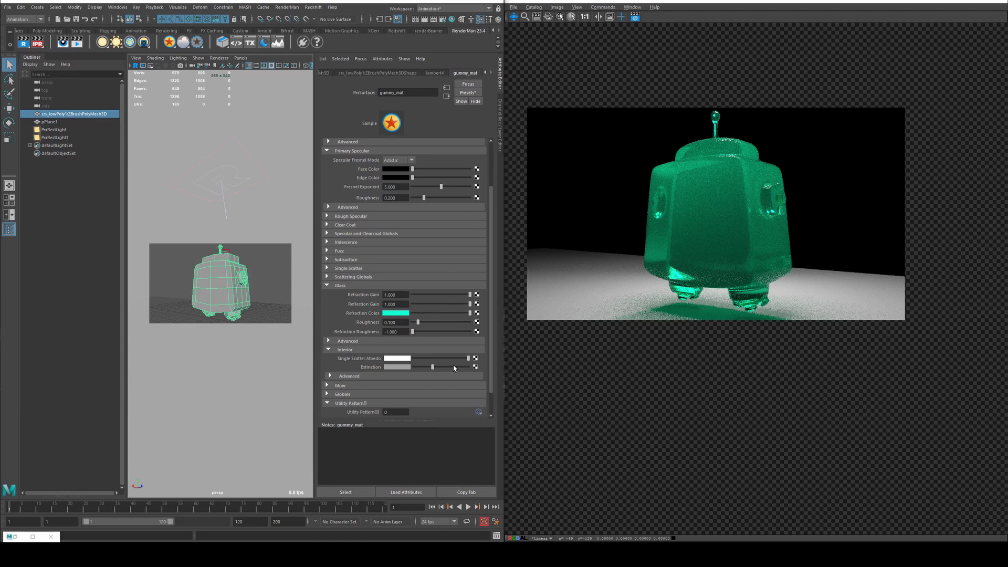
pyautogui.moveTo(454, 369); pyautogui.dragTo(468, 369)
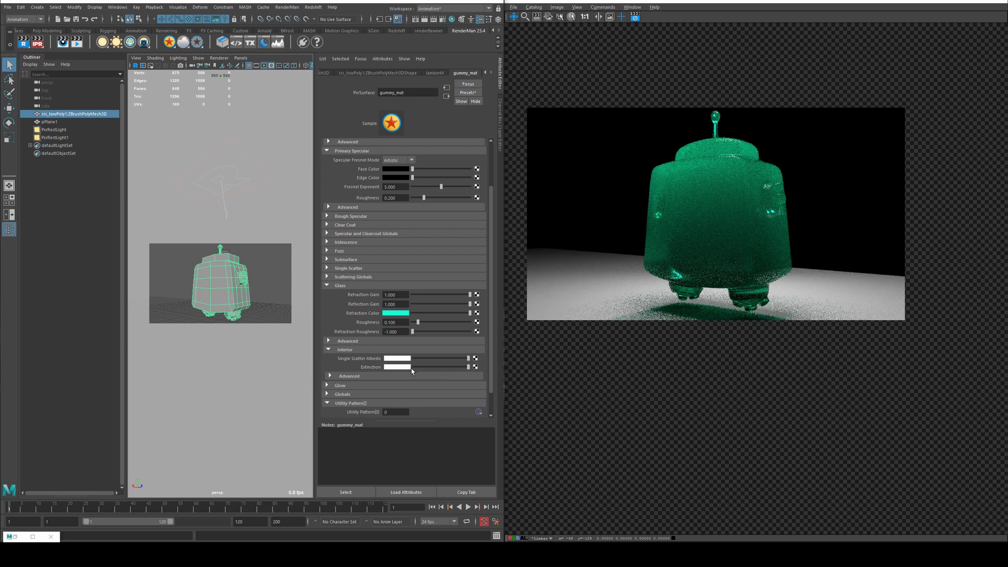
pyautogui.click(419, 370)
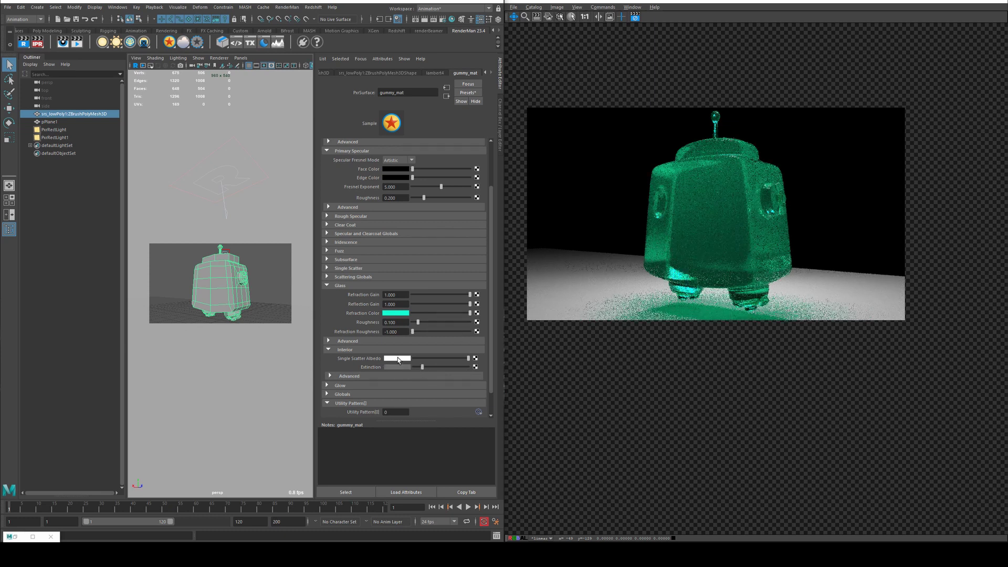
# Set the Single Scatter Albedo to the turquoise from the color history and expand the interior's advanced settings
pyautogui.click(401, 360)
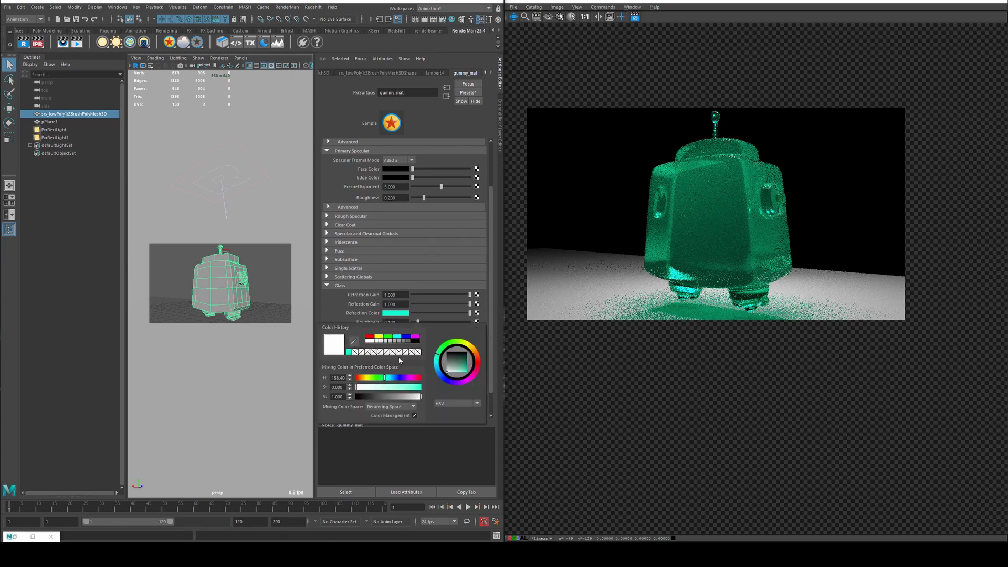
pyautogui.click(349, 352)
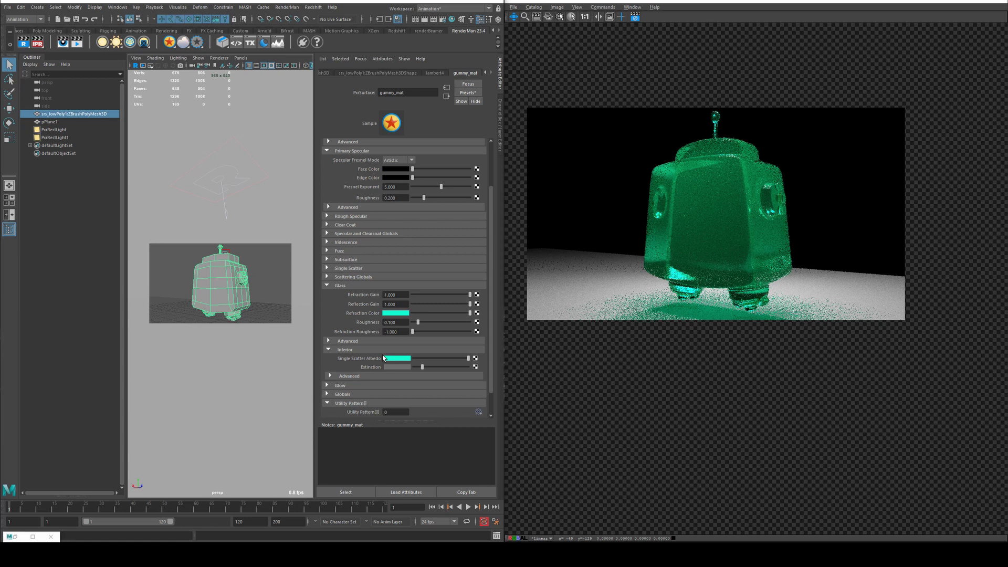
pyautogui.click(355, 376)
pyautogui.scroll(-1, 368, 331)
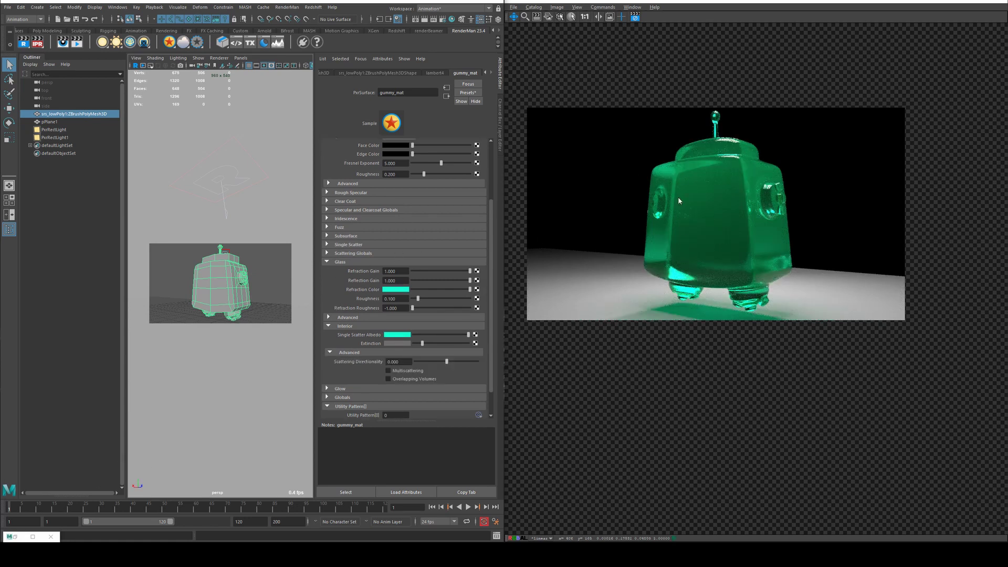
# Try multiscattering on the glass interior with the extinction raised to a light grey, and switch it off again
pyautogui.click(407, 372)
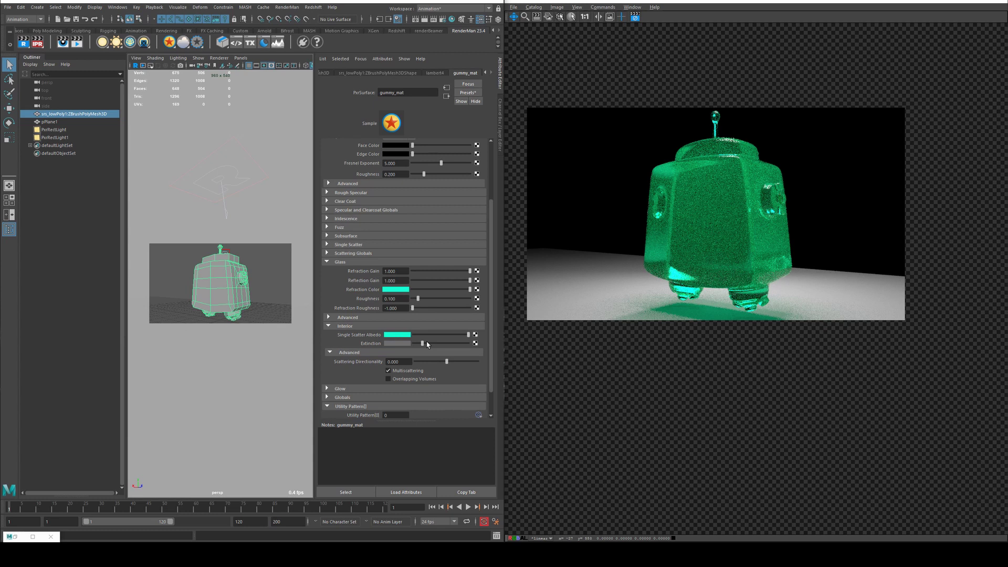
pyautogui.moveTo(428, 345); pyautogui.dragTo(449, 346)
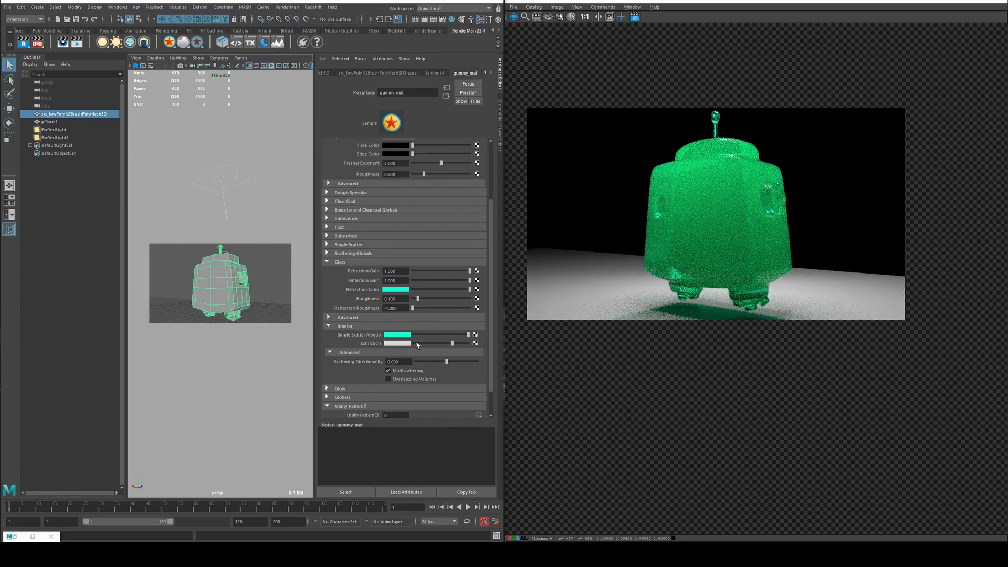
pyautogui.click(414, 367)
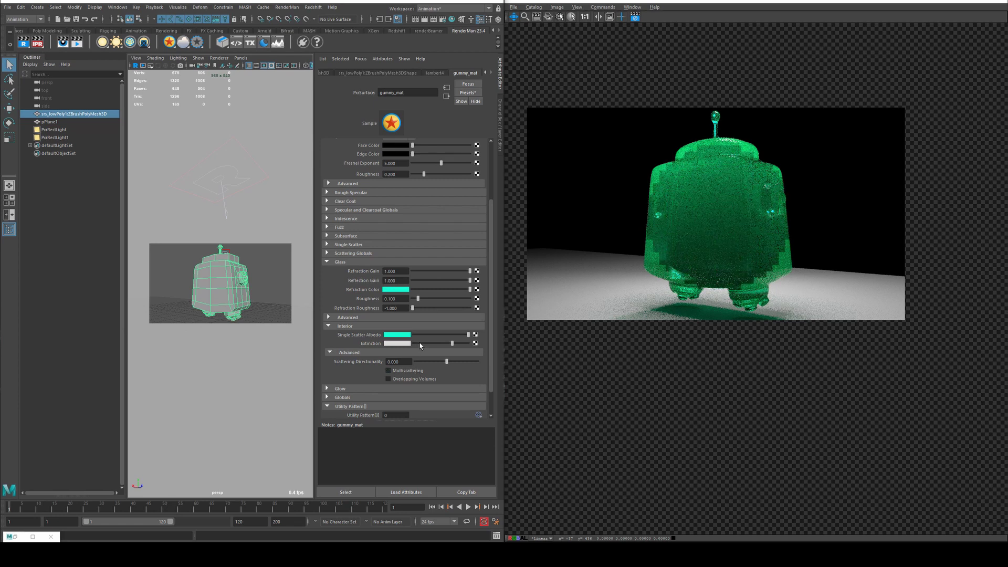
# Lower the interior extinction to a medium grey and check the robot's render from another angle
pyautogui.moveTo(420, 345); pyautogui.dragTo(436, 344)
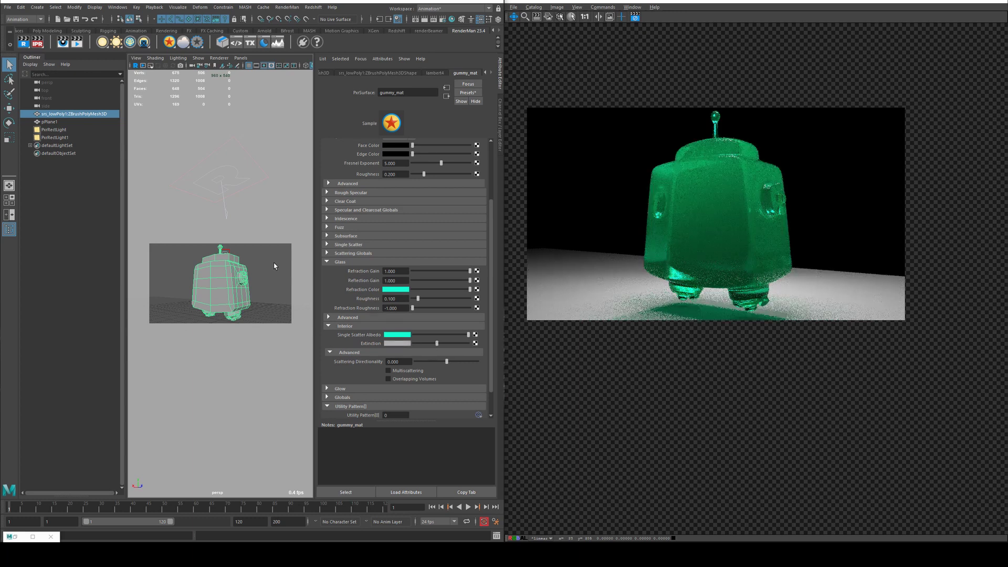
pyautogui.keyDown('alt'); pyautogui.moveTo(273, 263); pyautogui.dragTo(253, 268); pyautogui.keyUp('alt')
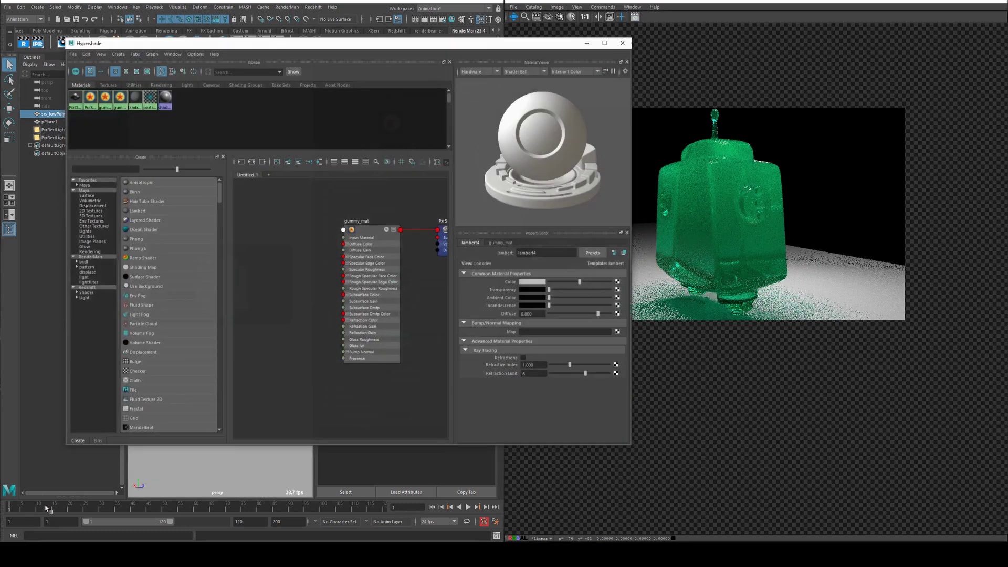
# Add a PxrVoronoise node to the shading graph and place it beside gummy_mat
pyautogui.click(33, 536)
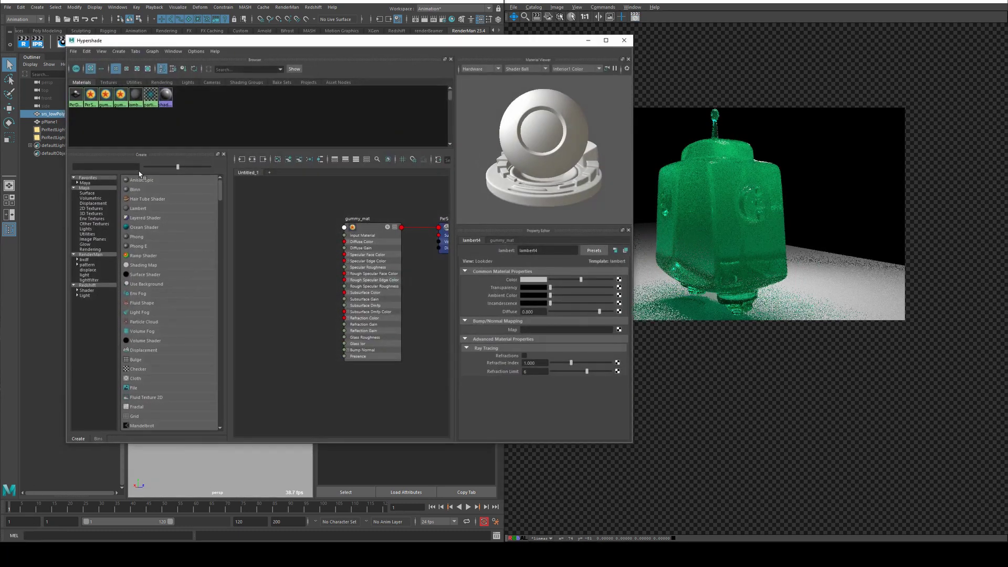
pyautogui.click(371, 229)
pyautogui.press('Tab')
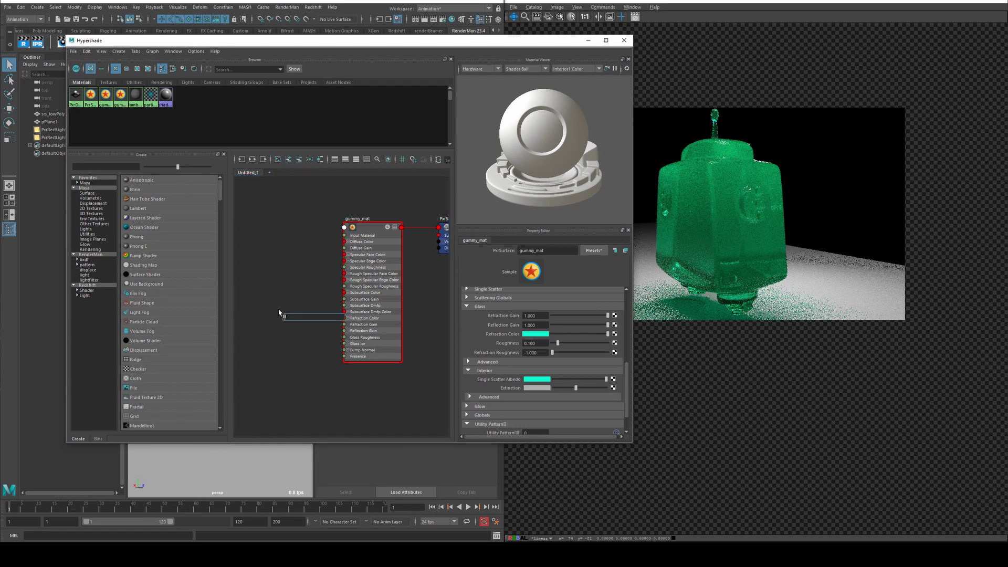
pyautogui.write('voron')
pyautogui.press('Return')
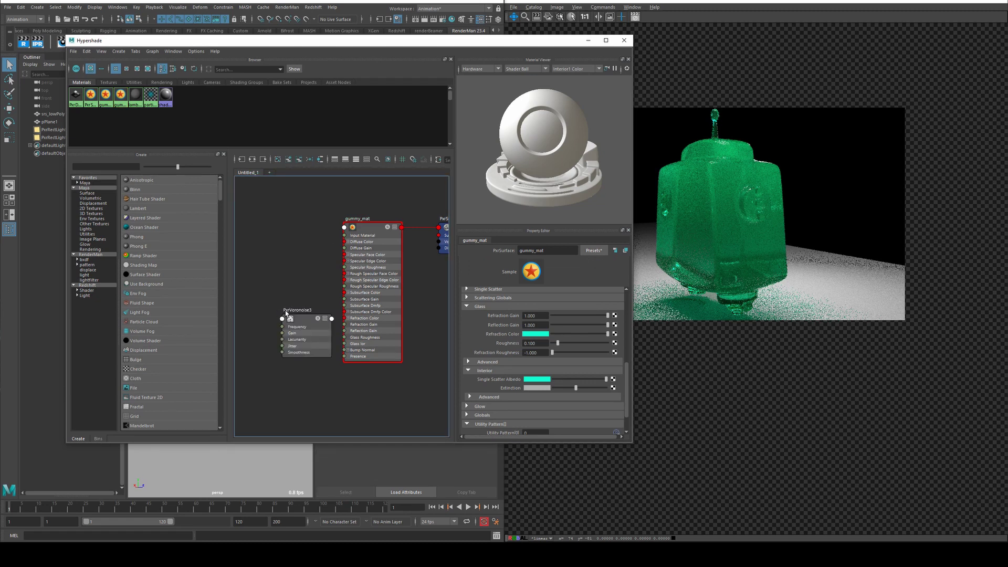
pyautogui.moveTo(286, 313); pyautogui.dragTo(269, 281)
pyautogui.moveTo(549, 312); pyautogui.dragTo(584, 311)
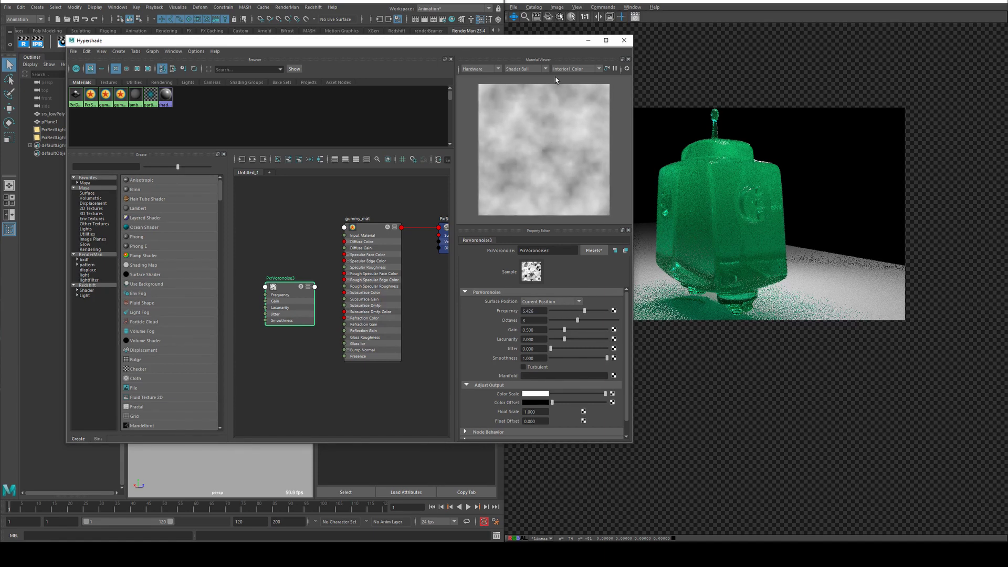
# Connect the PxrVoronoise node's Result F output to the Glass Roughness of gummy_mat
pyautogui.moveTo(280, 281); pyautogui.dragTo(312, 313)
pyautogui.press('3')
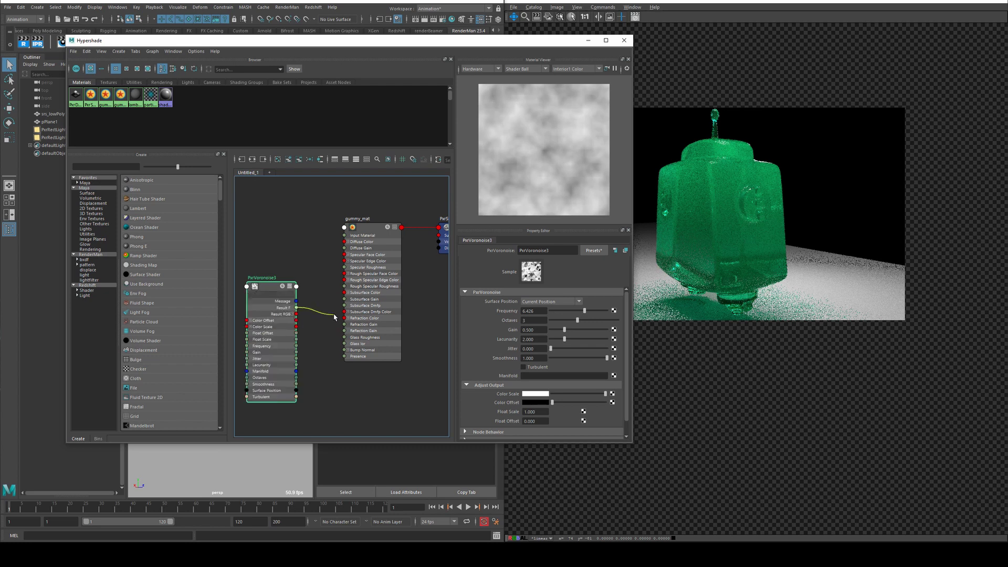
pyautogui.moveTo(334, 317); pyautogui.dragTo(351, 338)
# Start an interactive render and check the noise-driven glass roughness on the robot from another angle
pyautogui.click(588, 41)
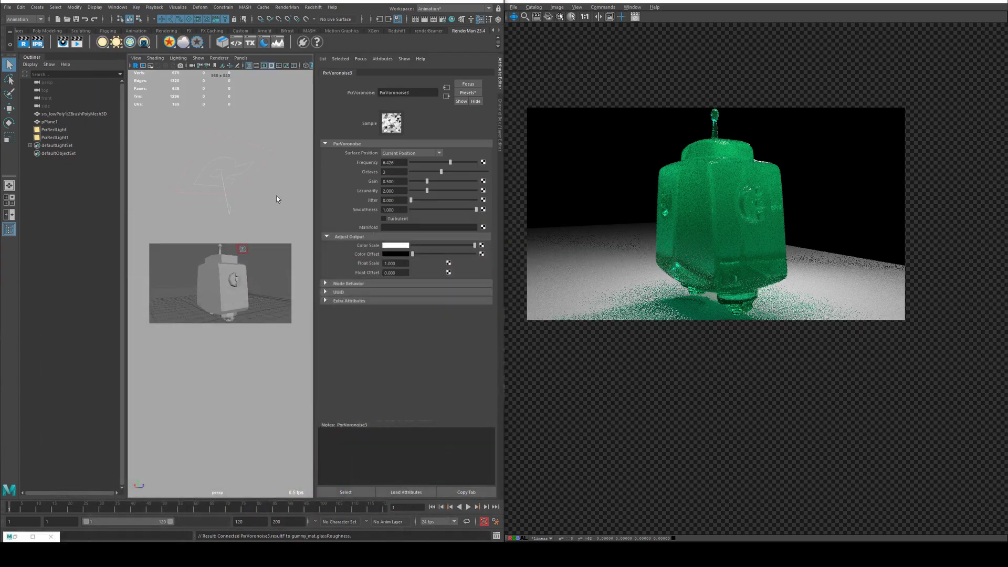
pyautogui.click(38, 44)
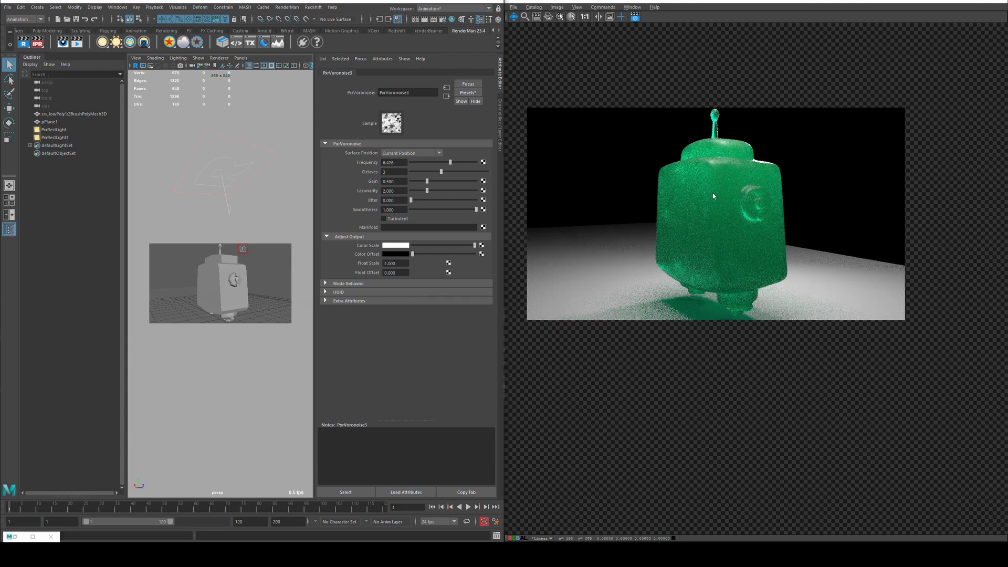
pyautogui.keyDown('alt'); pyautogui.moveTo(172, 288); pyautogui.dragTo(239, 271); pyautogui.keyUp('alt')
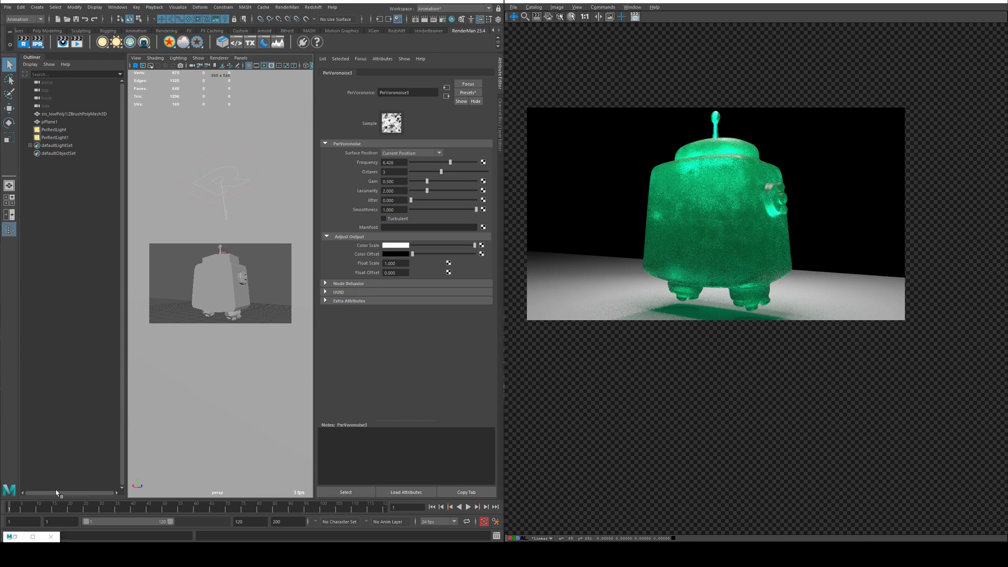
# Collapse the PxrVoronoise node to its connected attributes and align it with gummy_mat's Glass Roughness input
pyautogui.click(17, 537)
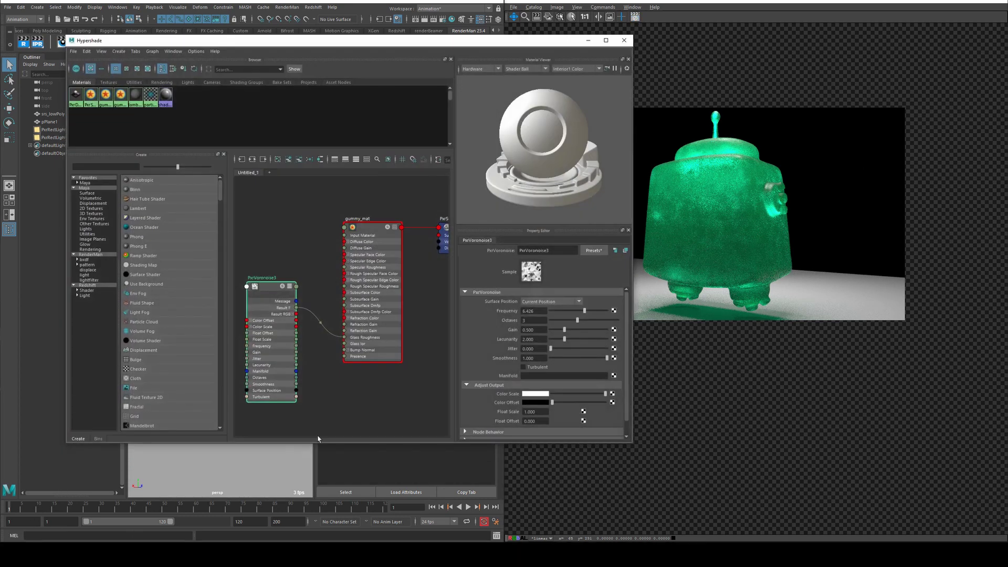
pyautogui.press('2')
pyautogui.moveTo(268, 287); pyautogui.dragTo(261, 312)
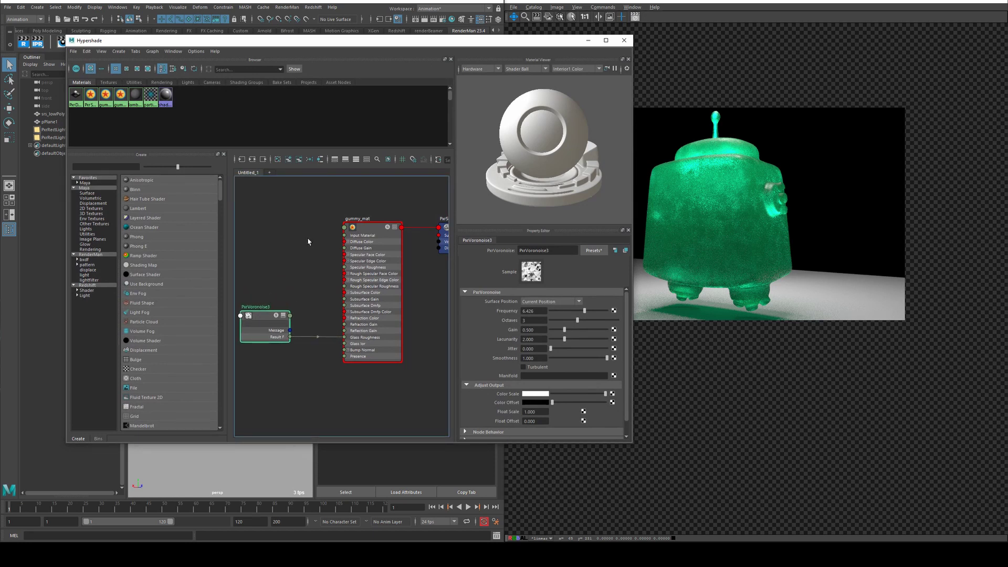
# Raise the Diffuse Gain of gummy_mat to 1
pyautogui.click(365, 227)
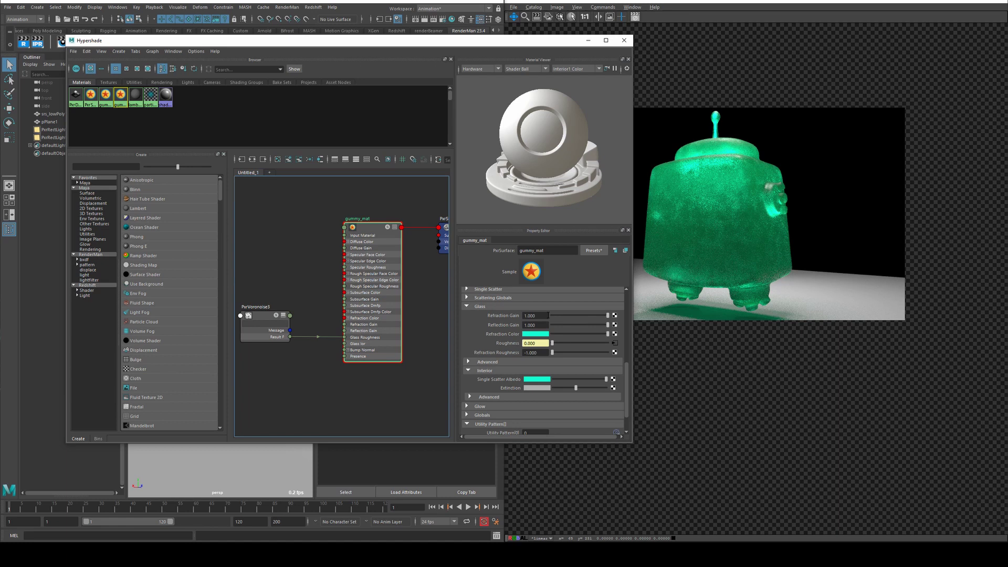
pyautogui.click(549, 315)
pyautogui.scroll(5, 524, 315)
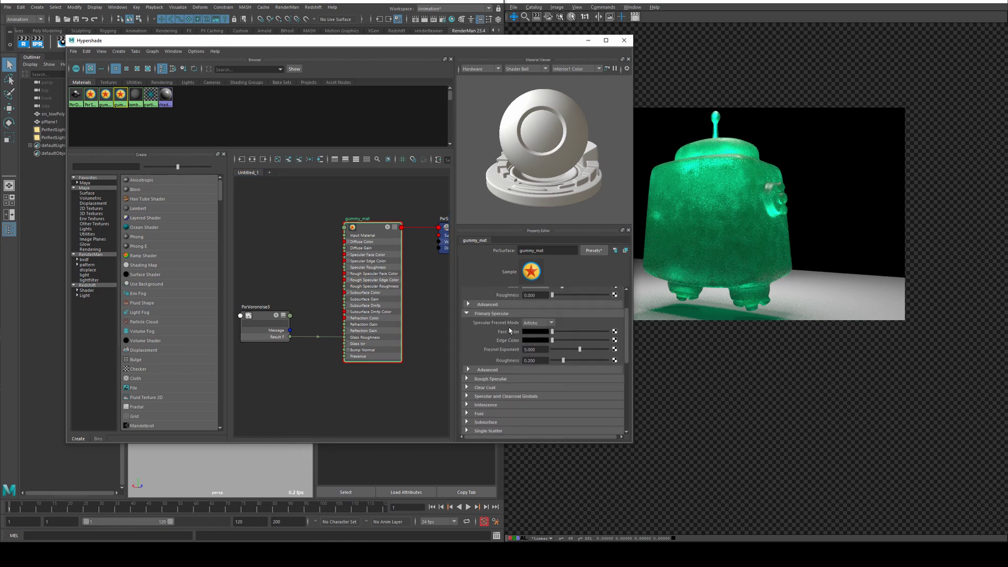
pyautogui.moveTo(555, 320); pyautogui.dragTo(643, 323)
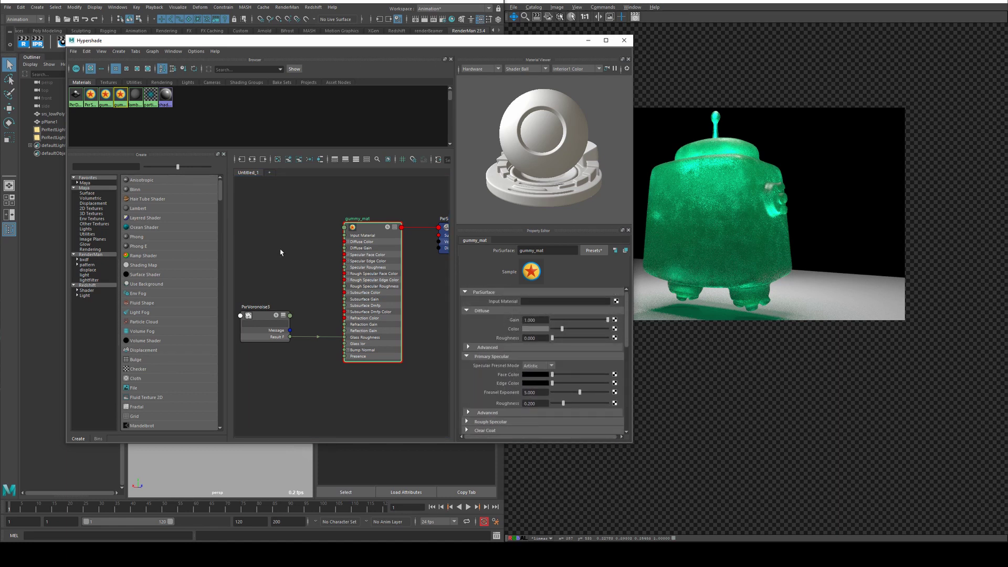
# Add a PxrFlakes node to the shading graph and place it above the PxrVoronoise node
pyautogui.keyDown('alt'); pyautogui.moveTo(280, 252); pyautogui.dragTo(318, 271, button='middle'); pyautogui.keyUp('alt')
pyautogui.click(271, 237)
pyautogui.press('Tab')
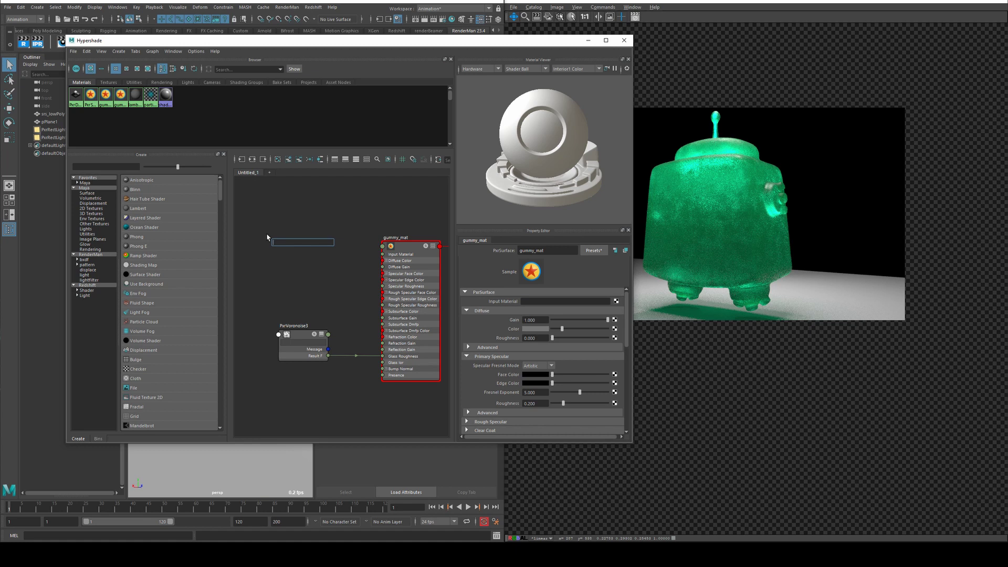
pyautogui.write('pxrflake')
pyautogui.press('Return')
pyautogui.moveTo(292, 248); pyautogui.dragTo(262, 222)
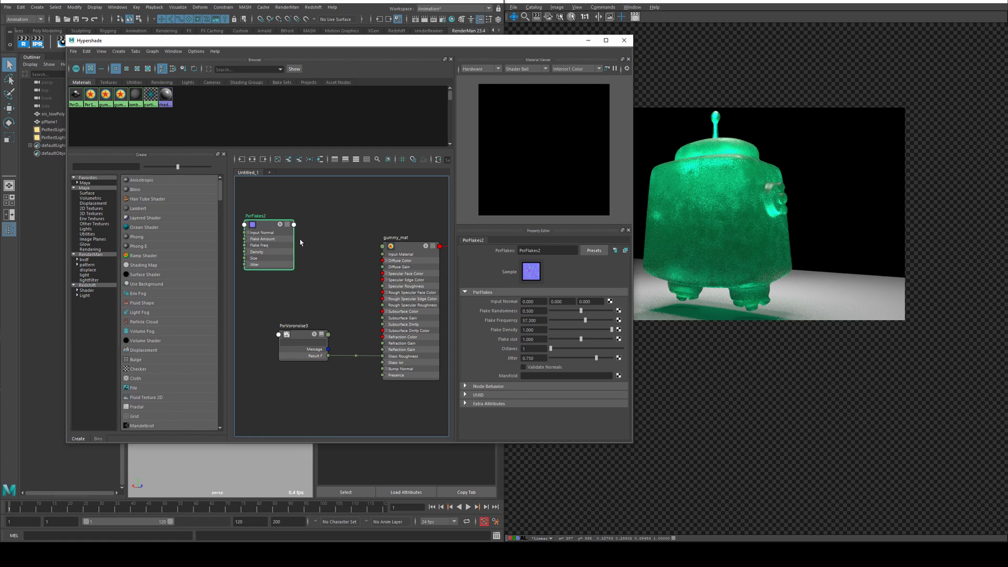
# Connect the PxrFlakes node's Result A to gummy_mat's Diffuse Gain and set the diffuse color to white
pyautogui.press('3')
pyautogui.moveTo(293, 245); pyautogui.dragTo(386, 266)
pyautogui.click(401, 250)
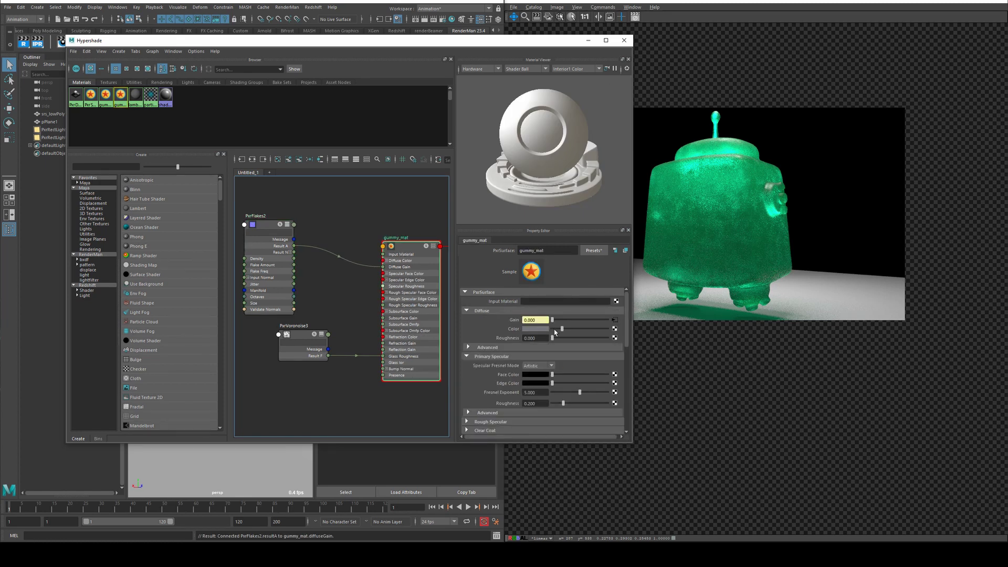
pyautogui.moveTo(556, 329); pyautogui.dragTo(607, 329)
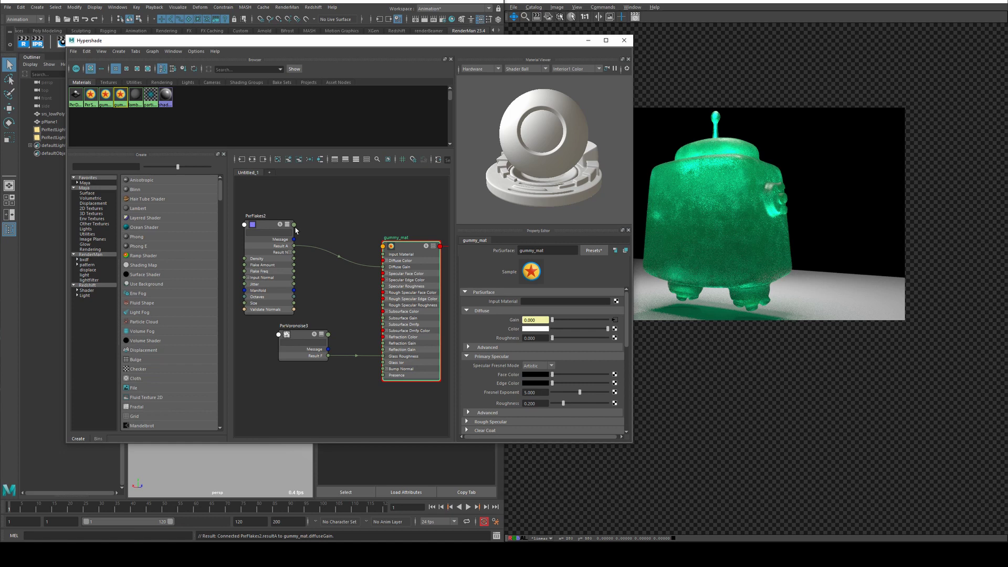
# Set the PxrFlakes node's Flake Frequency to 3.268 and Flake size to 0.092, and check the flakes from another side of the robot
pyautogui.click(270, 228)
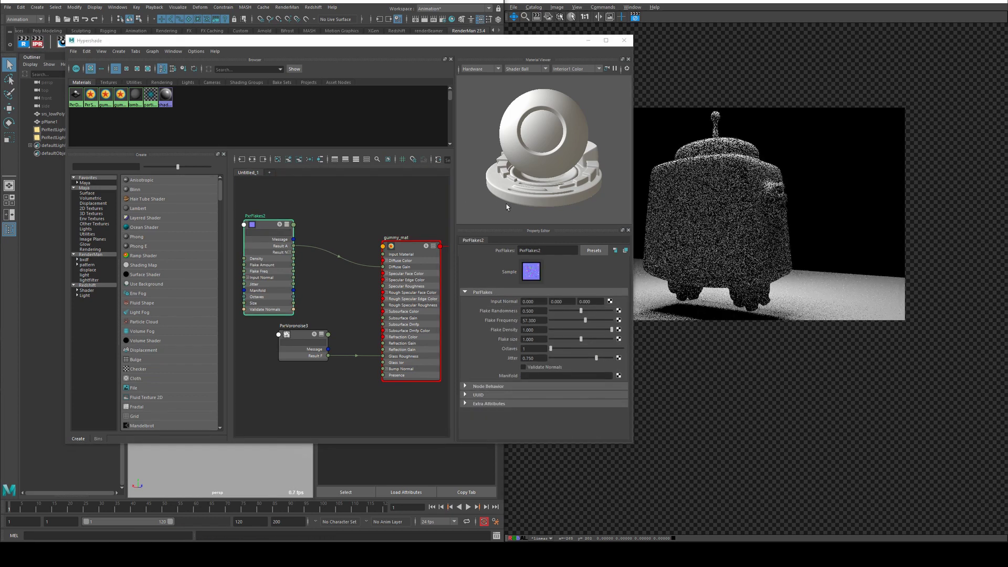
pyautogui.click(539, 279)
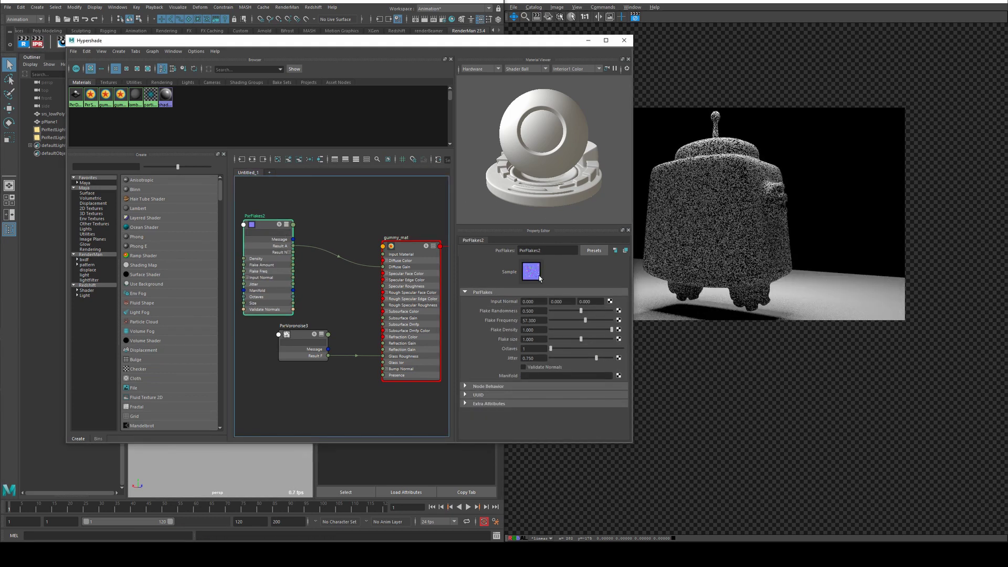
pyautogui.click(552, 321)
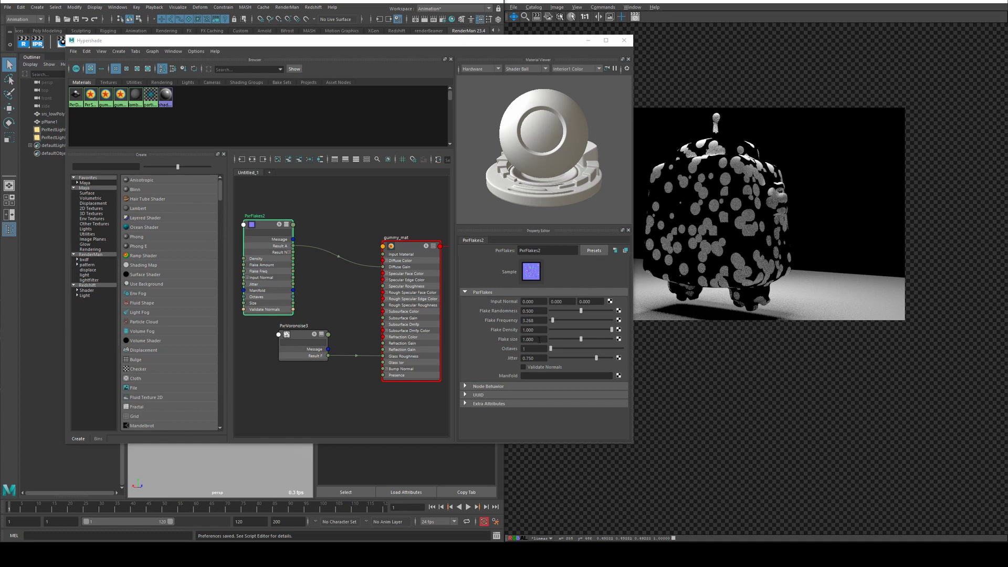
pyautogui.moveTo(567, 341); pyautogui.dragTo(561, 340)
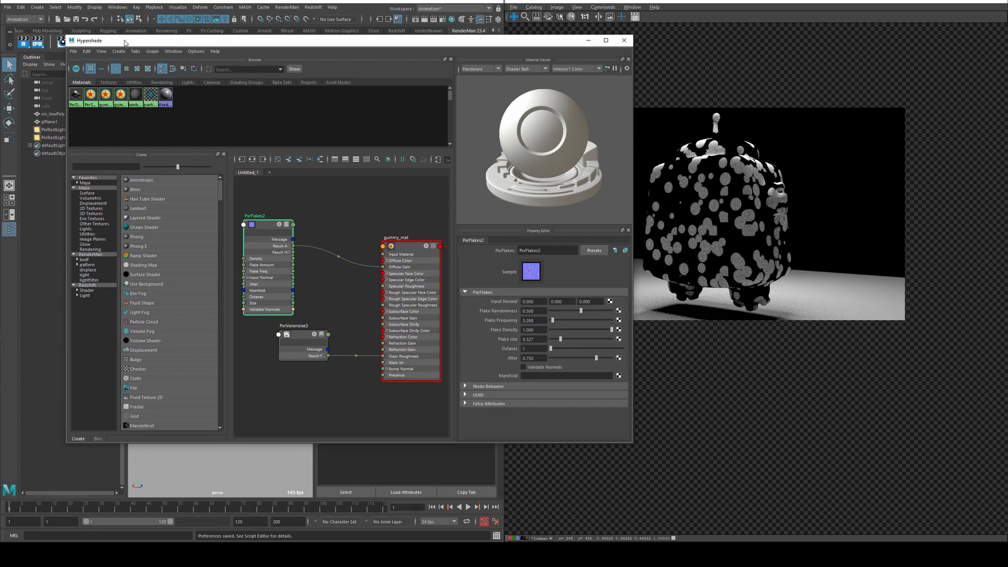
pyautogui.click(556, 340)
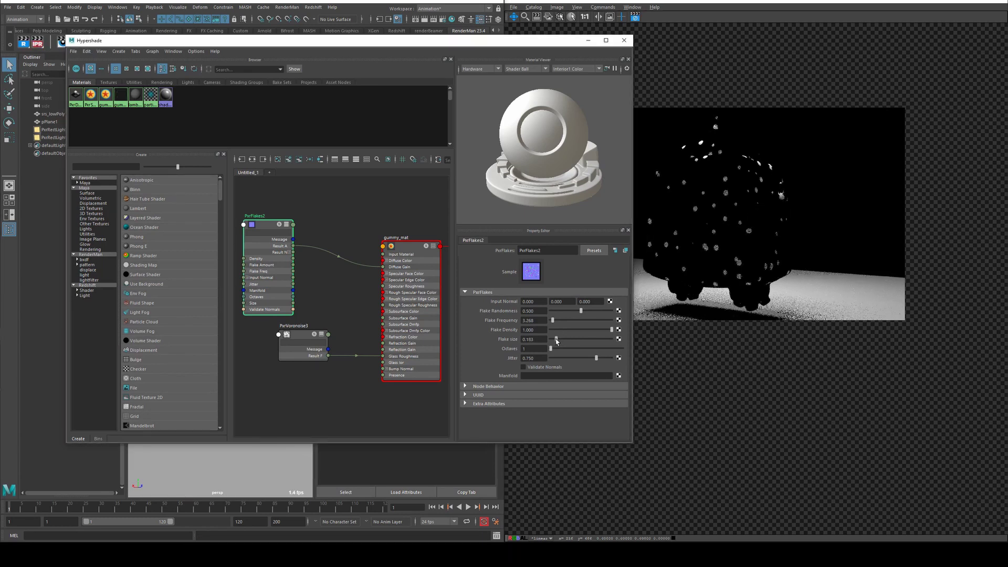
pyautogui.moveTo(556, 339); pyautogui.dragTo(553, 340)
pyautogui.click(588, 40)
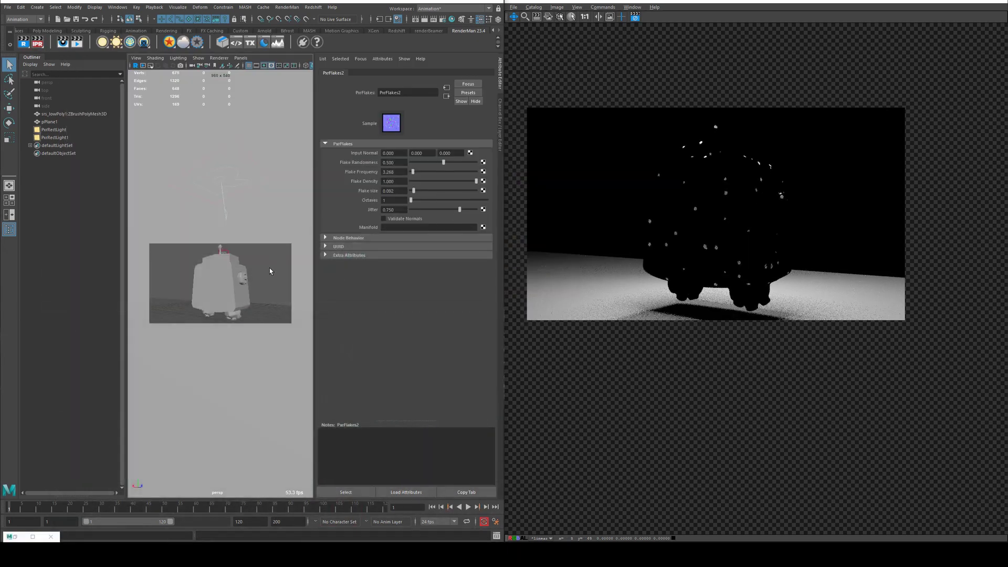
pyautogui.keyDown('alt'); pyautogui.moveTo(269, 270); pyautogui.dragTo(152, 281); pyautogui.keyUp('alt')
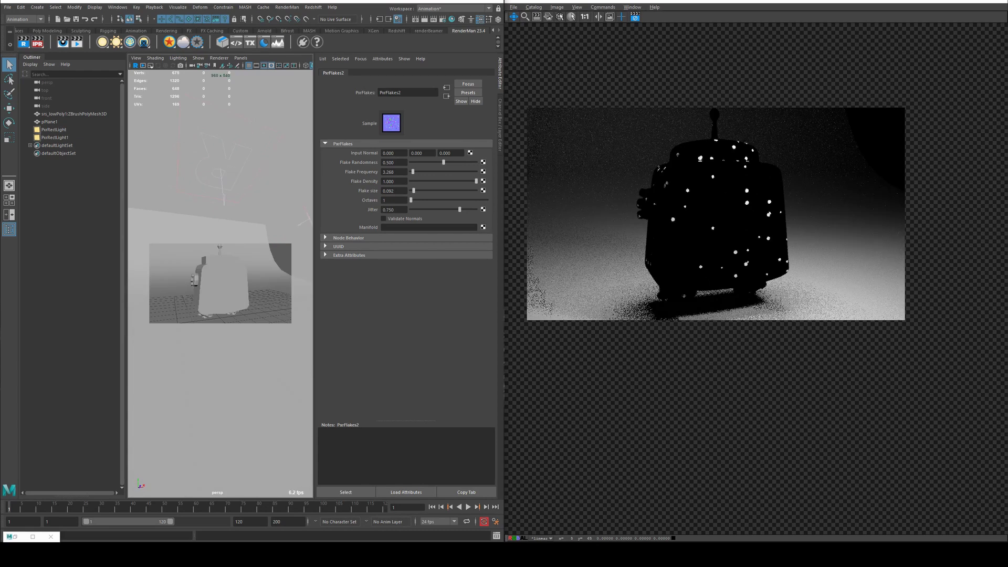
# Move the PxrVoronoise node farther below the PxrFlakes node in the shading graph
pyautogui.click(19, 536)
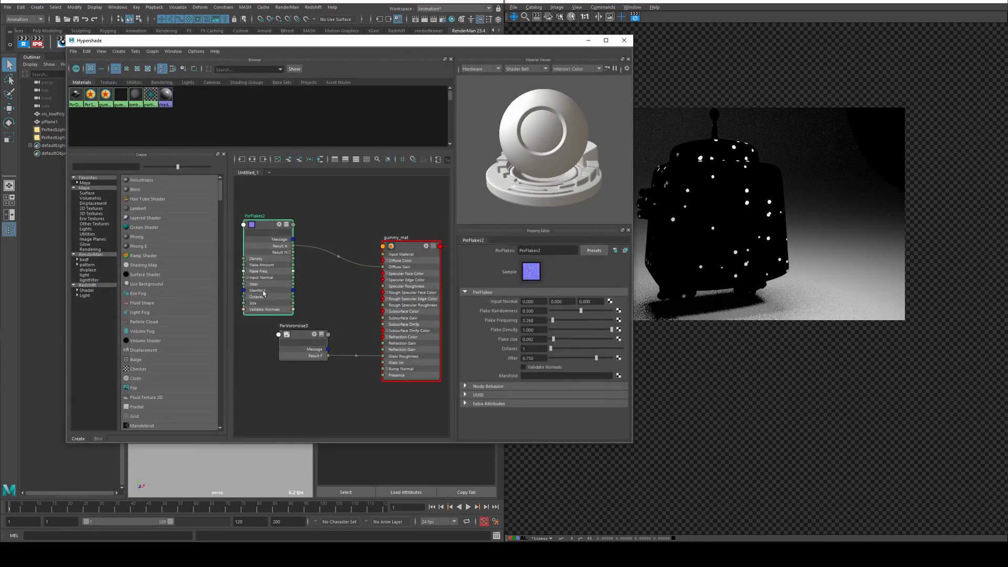
pyautogui.moveTo(292, 339); pyautogui.dragTo(277, 368)
pyautogui.keyDown('alt'); pyautogui.moveTo(298, 228); pyautogui.dragTo(326, 242, button='middle'); pyautogui.keyUp('alt')
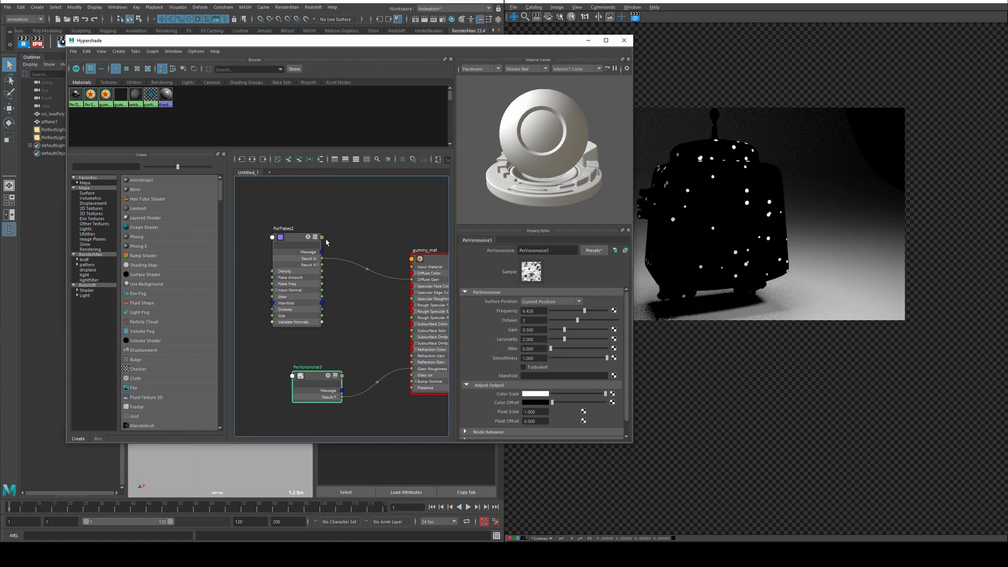
# Set the PxrFlakes node's Flake Randomness to 1, Flake Frequency to 3.922 and Jitter to 0.902, and stop the render
pyautogui.click(290, 242)
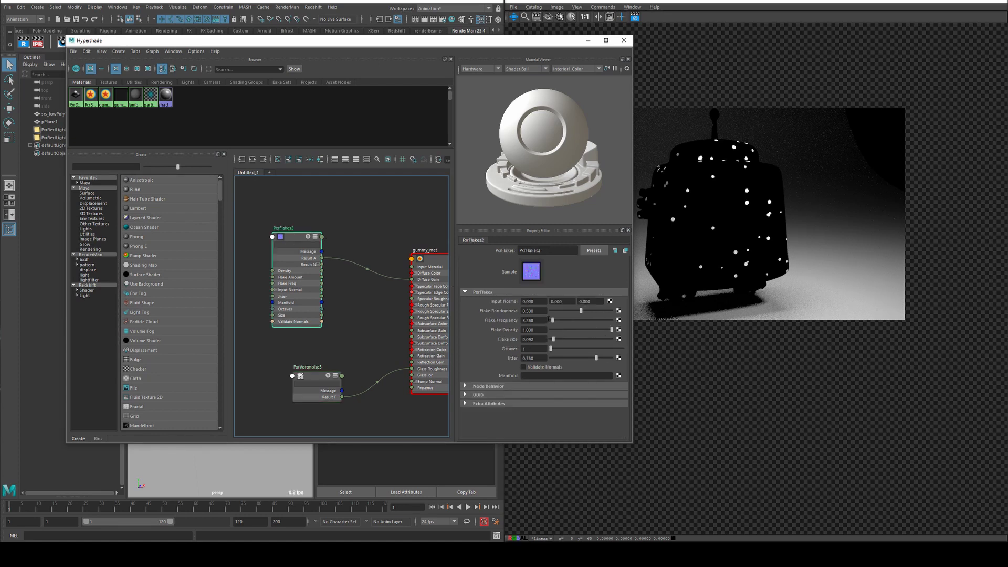
pyautogui.moveTo(585, 313); pyautogui.dragTo(596, 314)
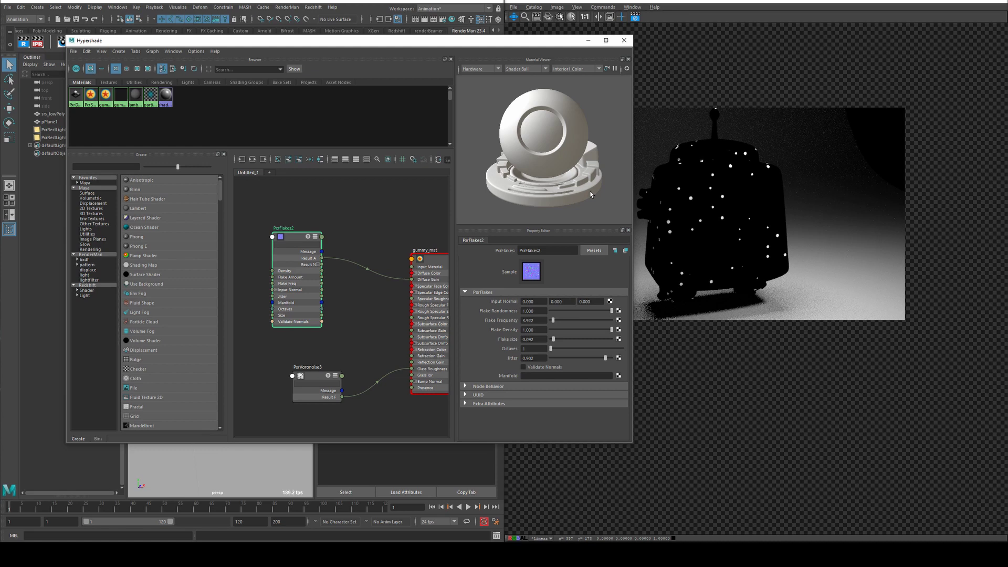
pyautogui.click(634, 16)
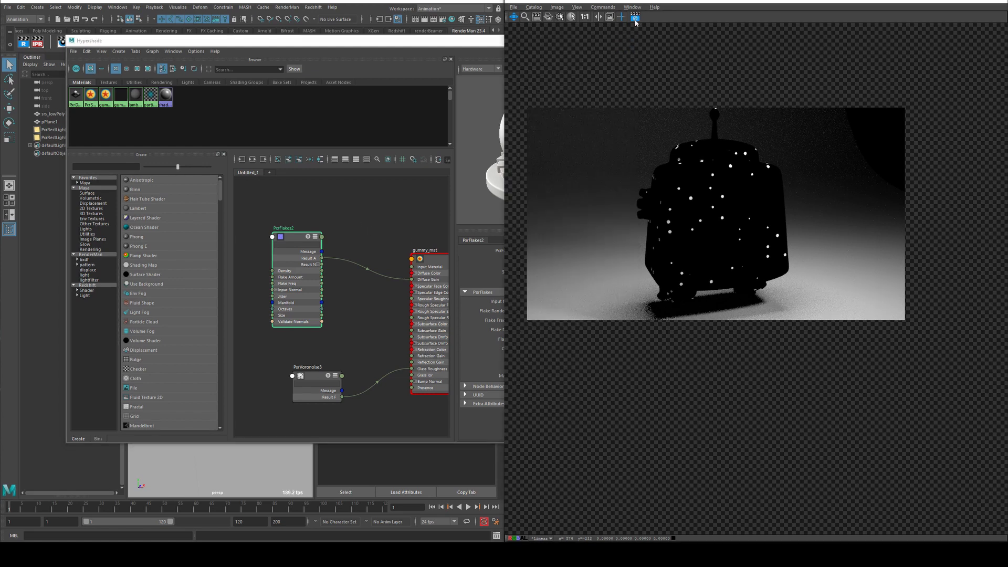
# Add a second PxrFlakes node, connect its Result A to gummy_mat's Diffuse Gain, and collapse it to its connected attributes
pyautogui.keyDown('alt'); pyautogui.moveTo(361, 195); pyautogui.dragTo(385, 236, button='middle'); pyautogui.keyUp('alt')
pyautogui.click(333, 213)
pyautogui.press('Tab')
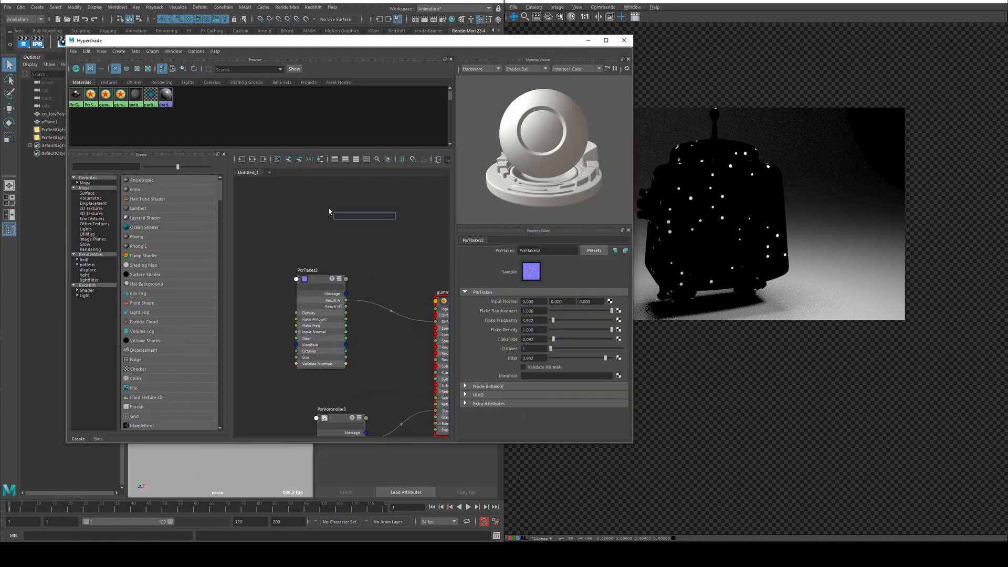
pyautogui.write('pxrfla')
pyautogui.press('Return')
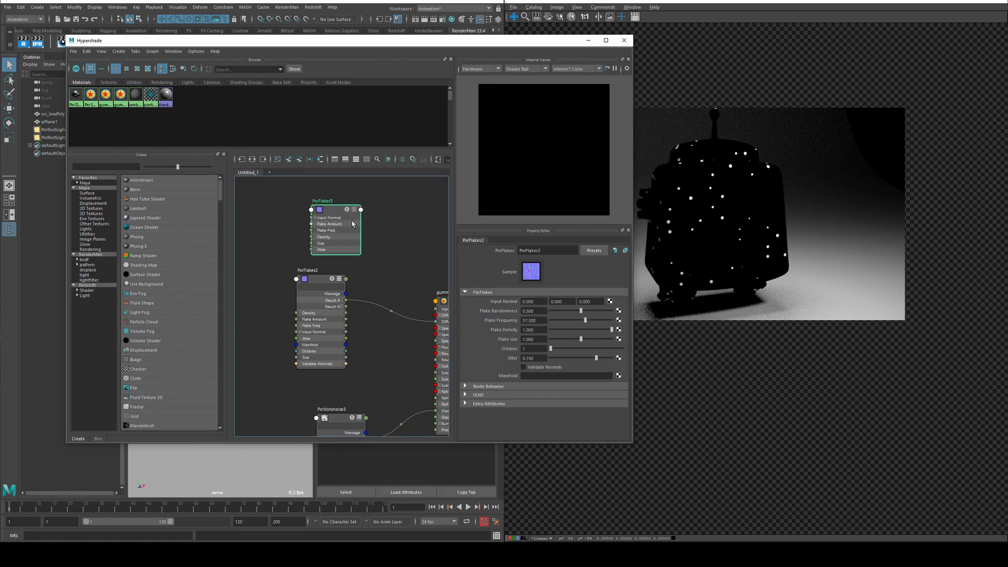
pyautogui.moveTo(360, 231); pyautogui.dragTo(436, 315)
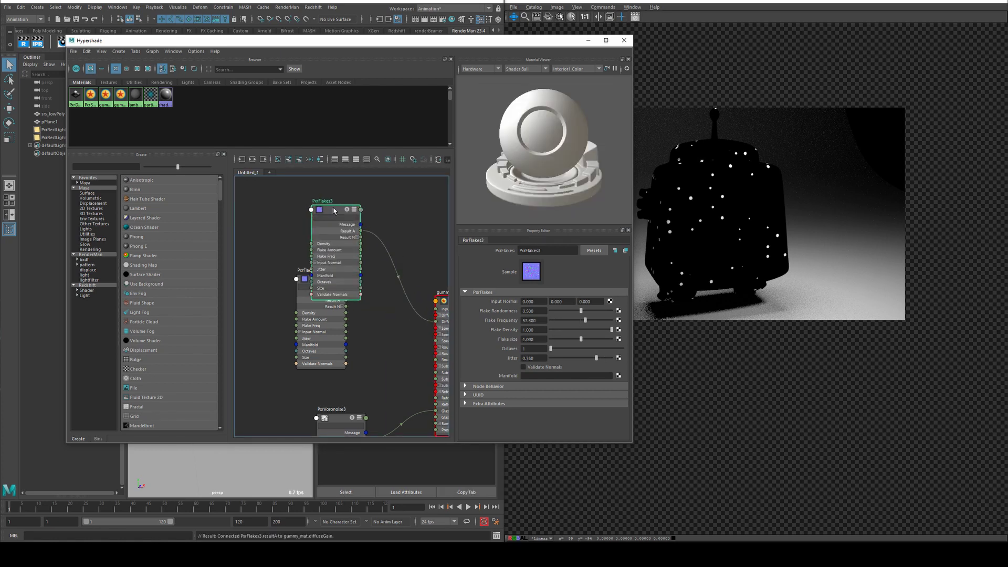
pyautogui.press('2')
# Set the second PxrFlakes node's Flake Frequency to 10 and start an interactive render
pyautogui.moveTo(542, 320); pyautogui.dragTo(506, 325)
pyautogui.write('10')
pyautogui.press('Return')
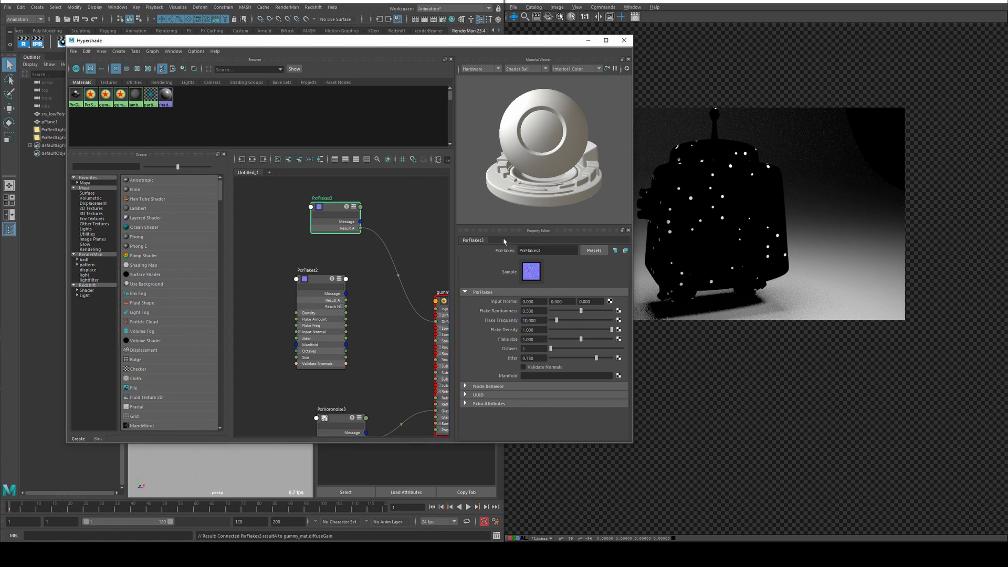
pyautogui.click(43, 47)
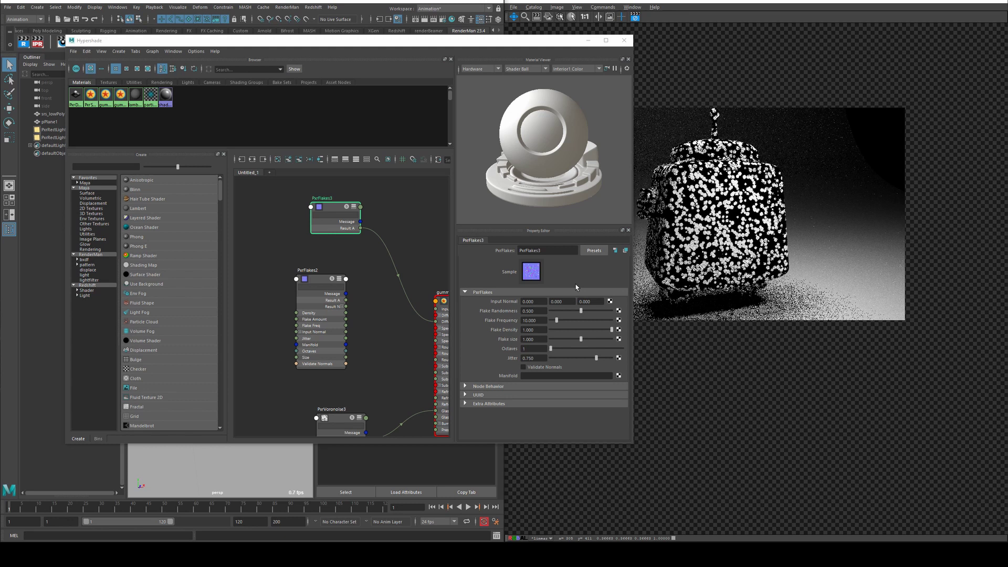
# Set the second PxrFlakes node's Flake Frequency to 30, Flake Randomness to 0.124 and Flake Density to 0.353
pyautogui.doubleClick(532, 320)
pyautogui.write('2')
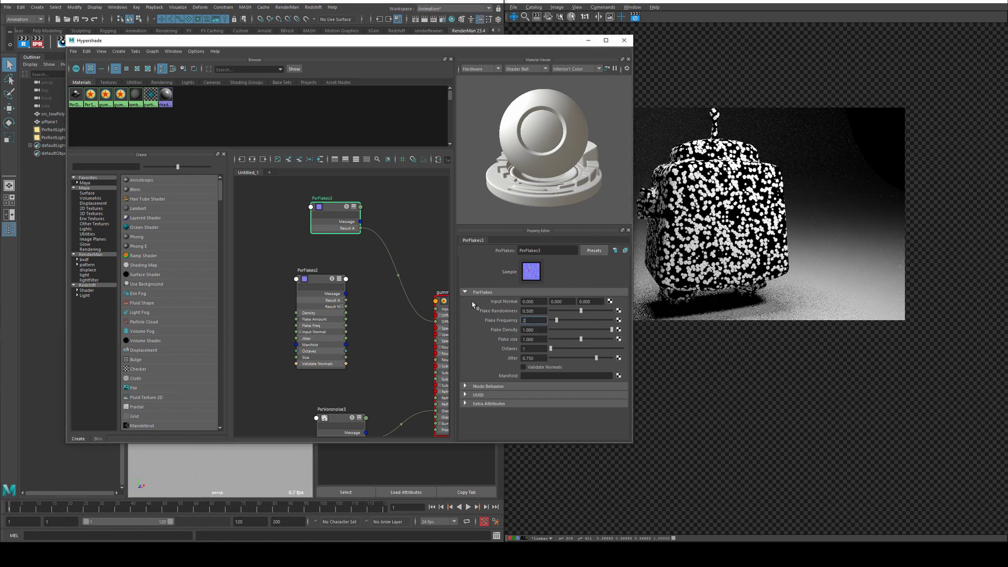
pyautogui.write('0')
pyautogui.press('Return')
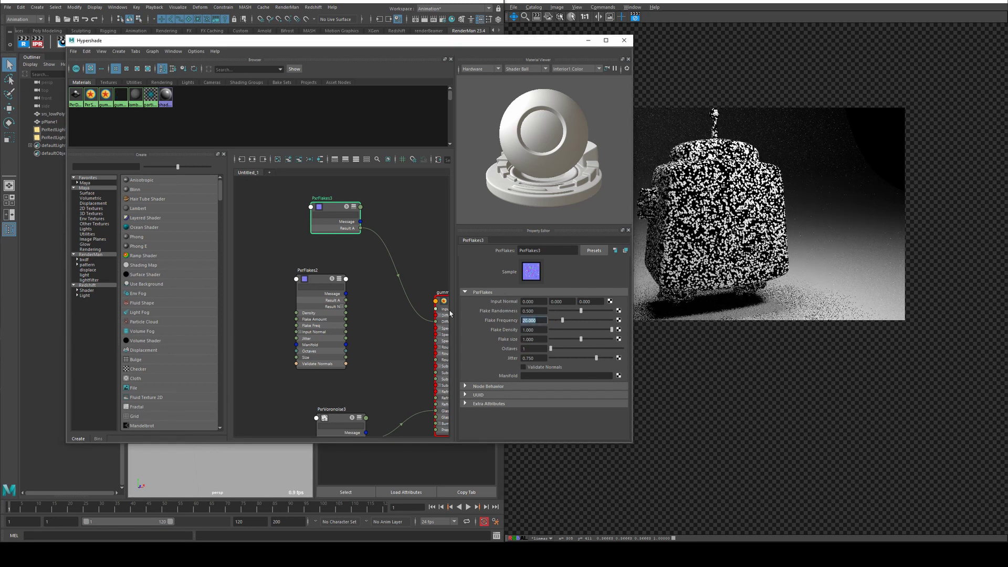
pyautogui.write('30')
pyautogui.press('Return')
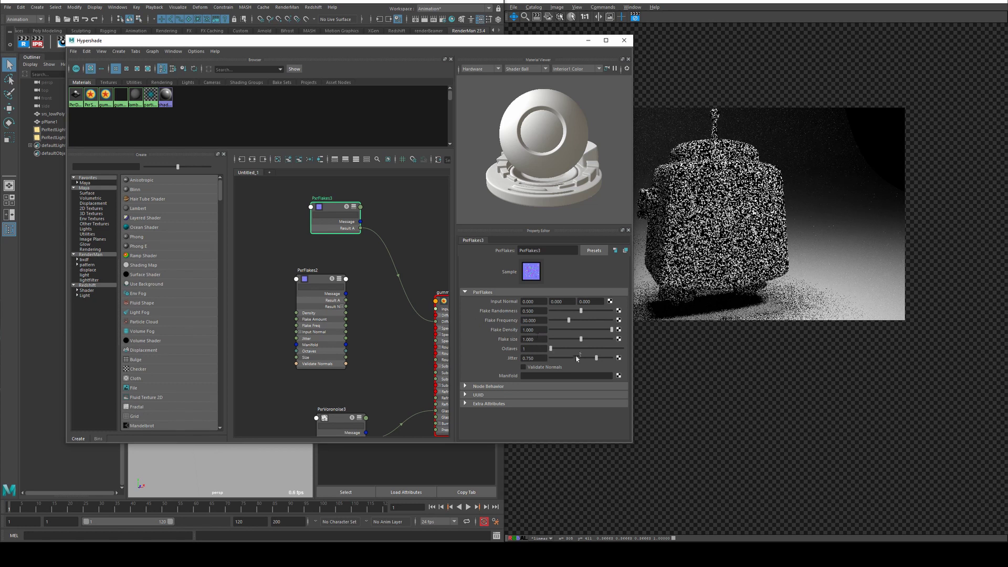
pyautogui.moveTo(580, 339); pyautogui.dragTo(558, 312)
pyautogui.hotkey('ctrl', 'z')
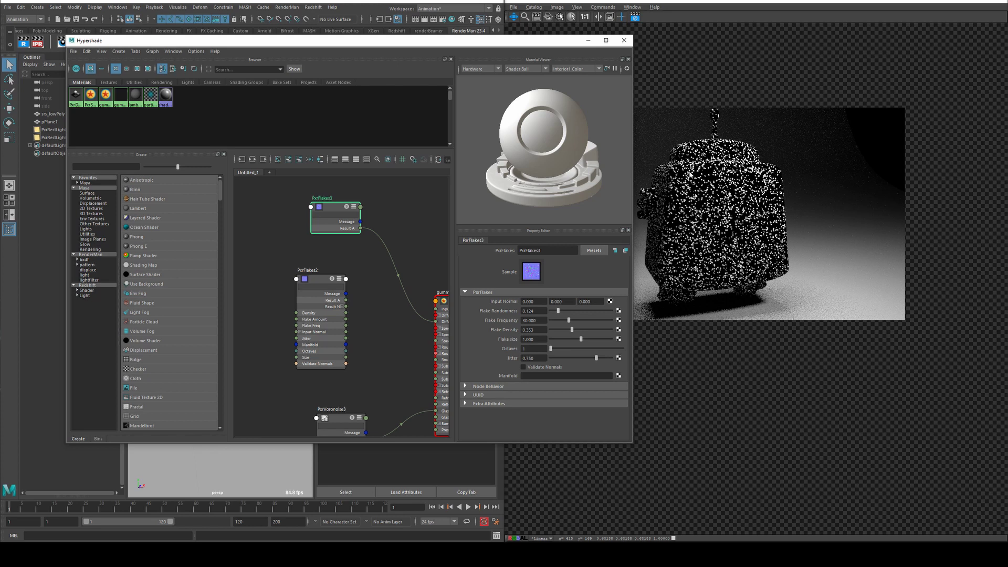
# Start an interactive render, set the second PxrFlakes node's Flake Frequency to 40 and Flake Size to 0.5, and stop the render
pyautogui.click(40, 42)
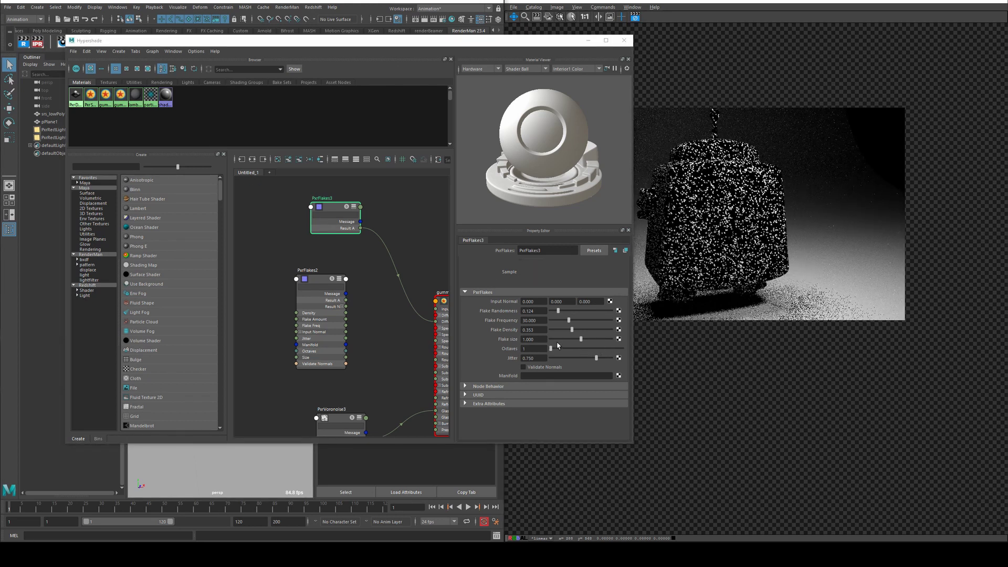
pyautogui.moveTo(542, 339); pyautogui.dragTo(483, 338)
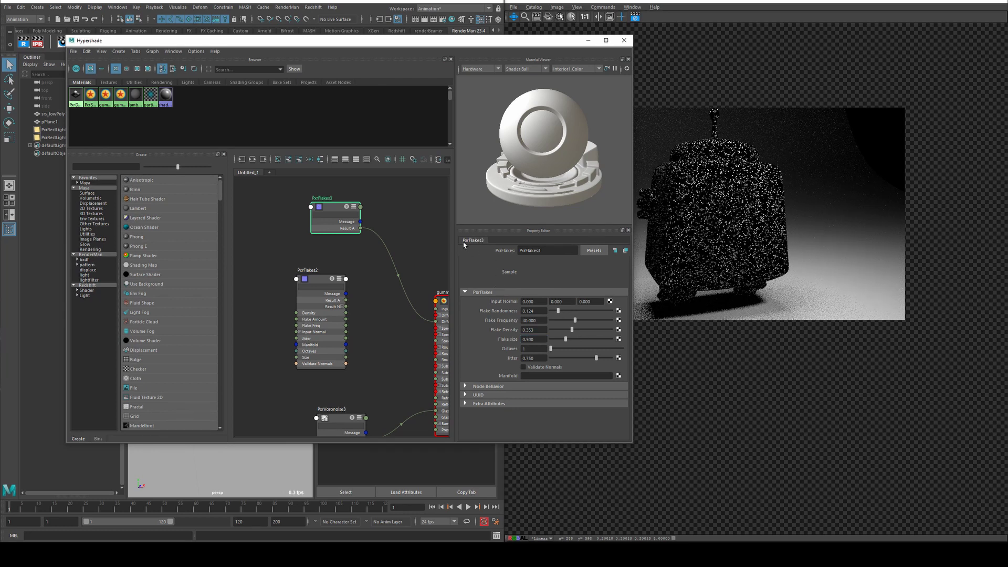
pyautogui.click(634, 17)
pyautogui.click(412, 45)
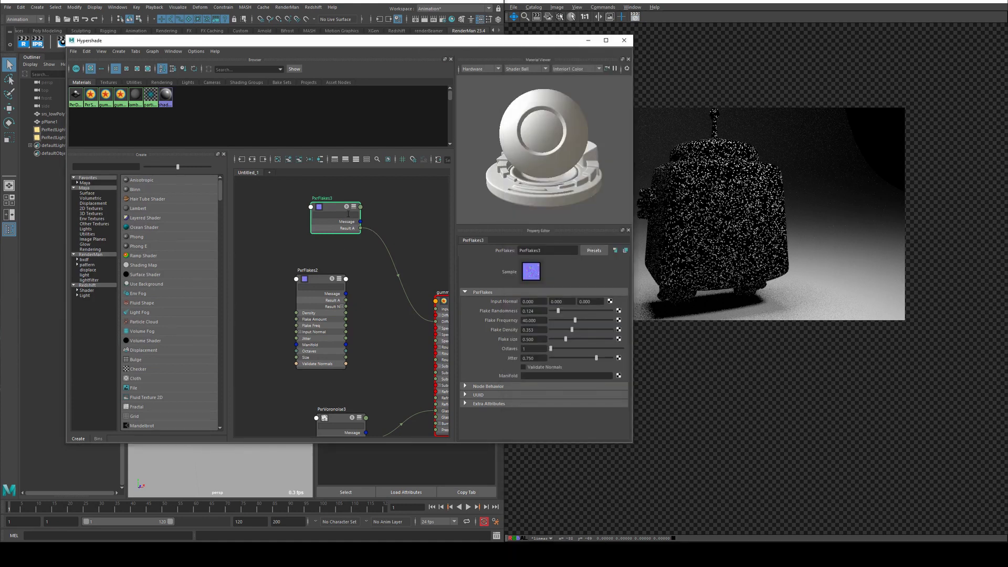
# Move both PxrFlakes nodes away from gummy_mat and add a PxrBlend node in the space between
pyautogui.keyDown('shift'); pyautogui.click(320, 278); pyautogui.keyUp('shift')
pyautogui.moveTo(334, 209); pyautogui.dragTo(263, 204)
pyautogui.click(314, 285)
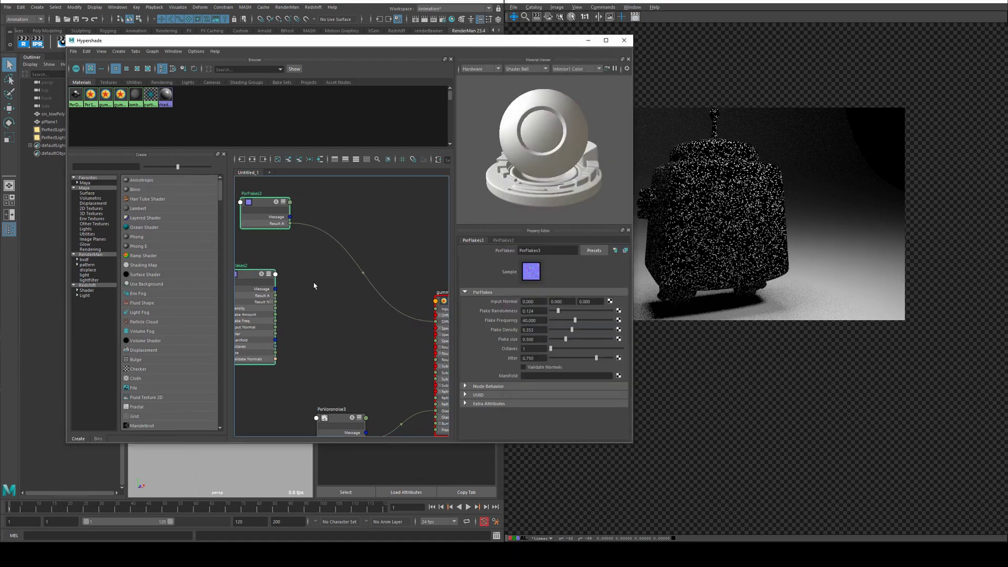
pyautogui.press('Tab')
pyautogui.write('blend')
pyautogui.press('Down')
pyautogui.press('Down')
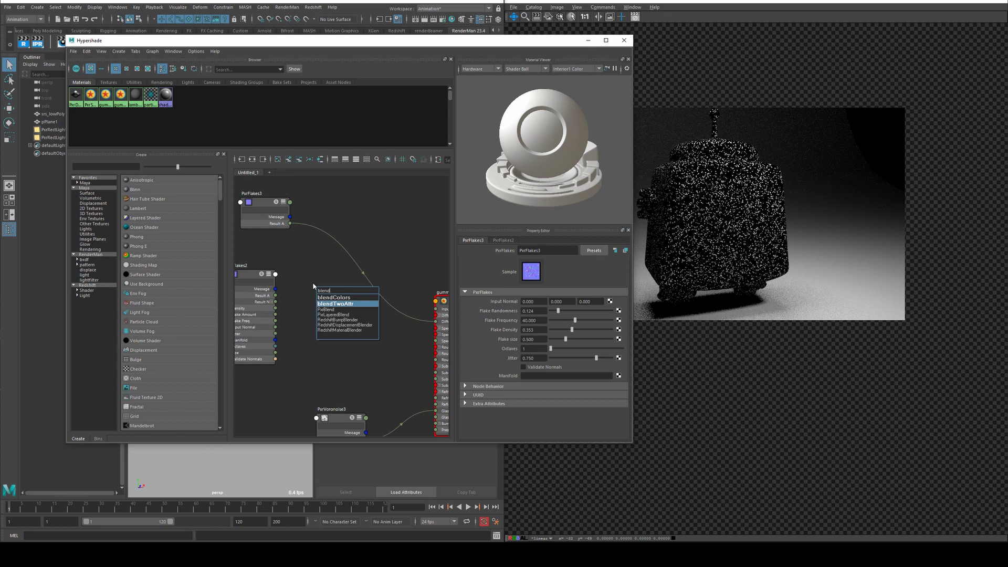
pyautogui.press('Return')
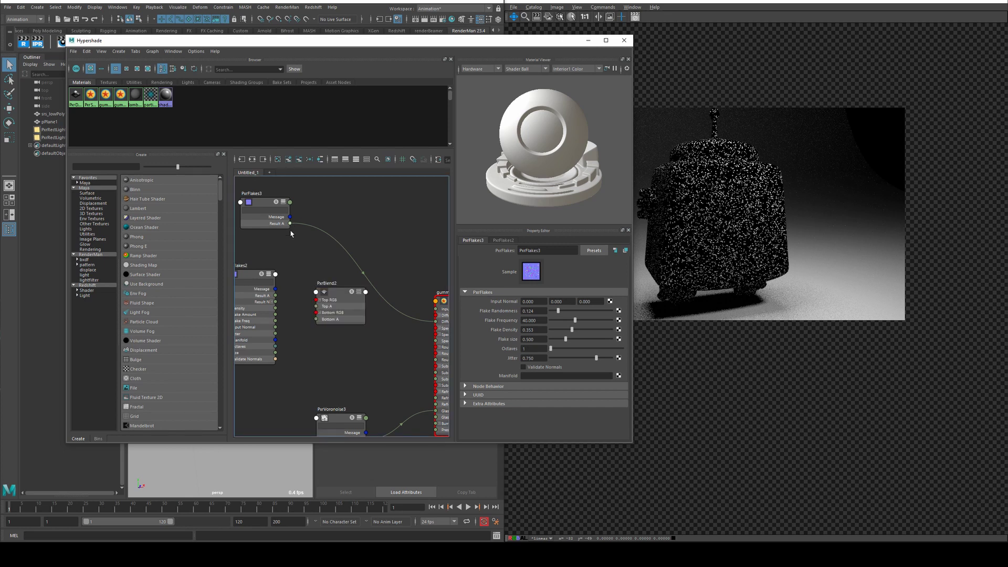
# Connect the two PxrFlakes Result A outputs to PxrBlend's Top A and Bottom A, and PxrBlend's Result A to gummy_mat's Diffuse Gain
pyautogui.moveTo(290, 224); pyautogui.dragTo(435, 321)
pyautogui.click(339, 295)
pyautogui.press('3')
pyautogui.moveTo(331, 292); pyautogui.dragTo(374, 269)
pyautogui.keyDown('alt'); pyautogui.moveTo(379, 231); pyautogui.dragTo(328, 210, button='middle'); pyautogui.keyUp('alt')
pyautogui.click(408, 282)
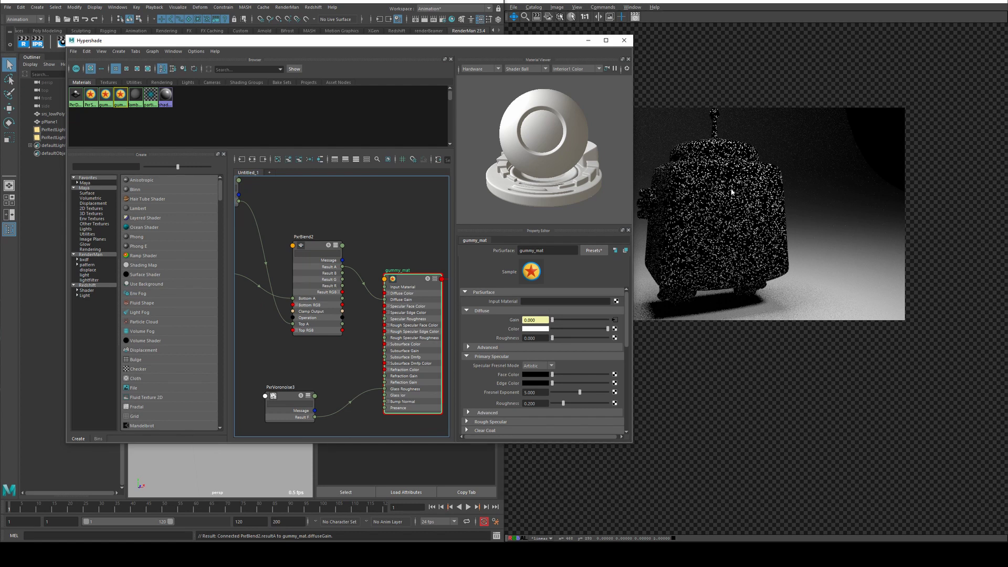
pyautogui.moveTo(319, 243); pyautogui.dragTo(298, 251)
# Add another PxrVoronoise node, connect its Result RGB to gummy_mat's Diffuse Color, and show only its connected attributes
pyautogui.press('Tab')
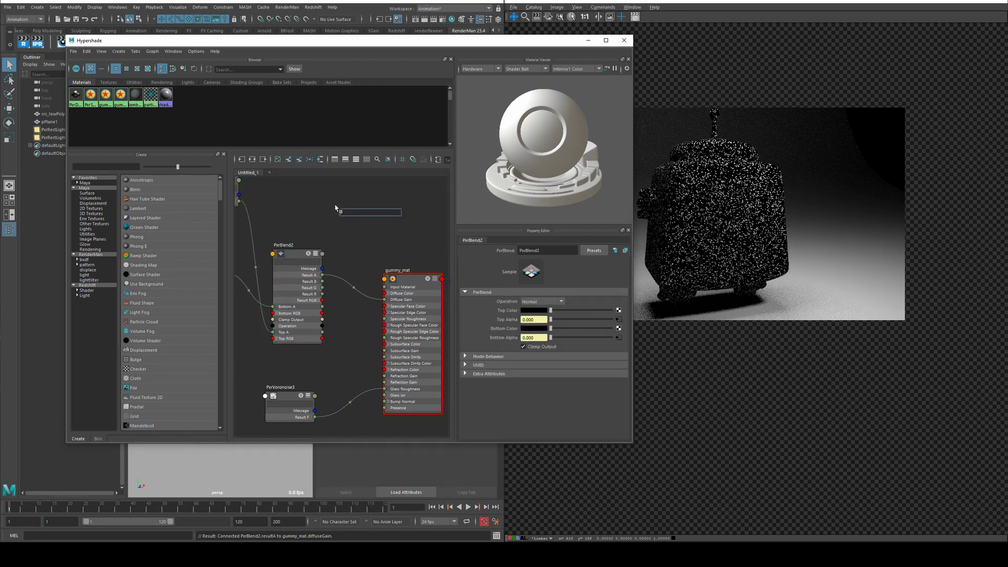
pyautogui.write('voron')
pyautogui.press('Down')
pyautogui.press('Return')
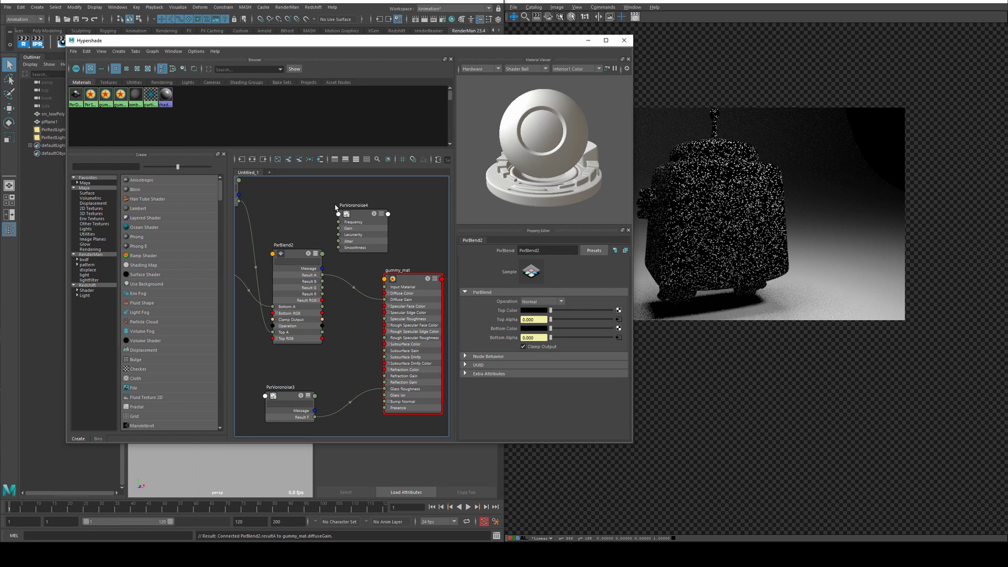
pyautogui.moveTo(361, 217); pyautogui.dragTo(386, 293)
pyautogui.press('3')
pyautogui.press('2')
pyautogui.moveTo(330, 198); pyautogui.dragTo(286, 186)
# Set the new PxrVoronoise node's Frequency to 20, place it above PxrBlend, and start an interactive render
pyautogui.click(602, 311)
pyautogui.click(532, 311)
pyautogui.write('20')
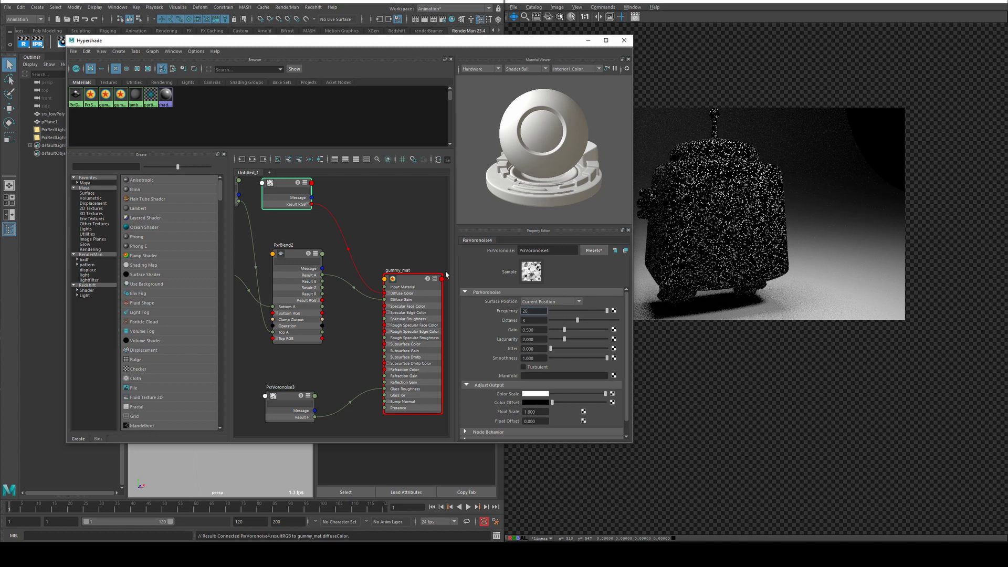
pyautogui.press('Return')
pyautogui.moveTo(287, 187); pyautogui.dragTo(307, 204)
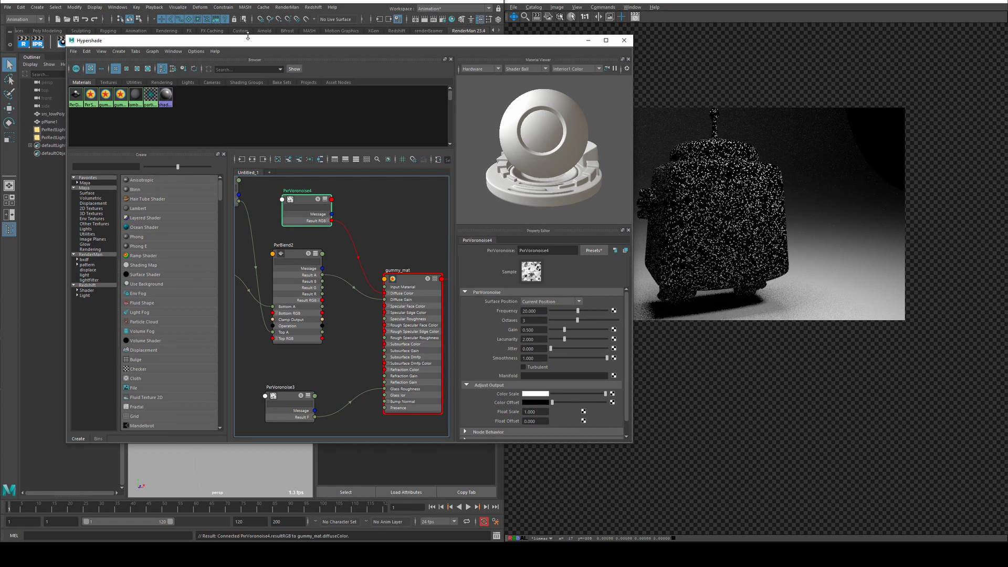
pyautogui.click(34, 43)
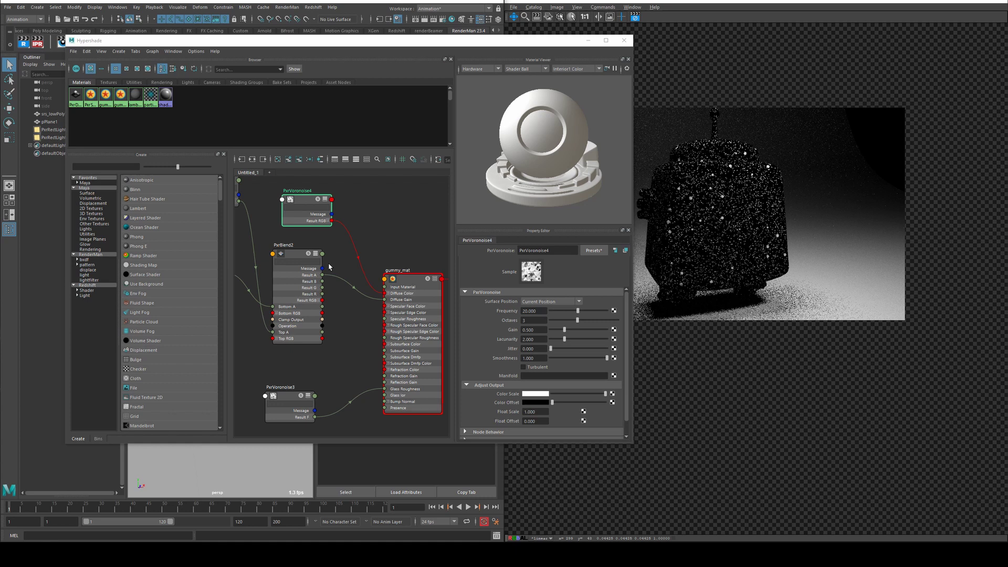
# Set the first PxrFlakes node's Flake Randomness to 0.435, Flake Frequency to 20 and Flake Size to 0.353
pyautogui.keyDown('alt'); pyautogui.moveTo(272, 238); pyautogui.dragTo(372, 256, button='middle'); pyautogui.keyUp('alt')
pyautogui.click(298, 273)
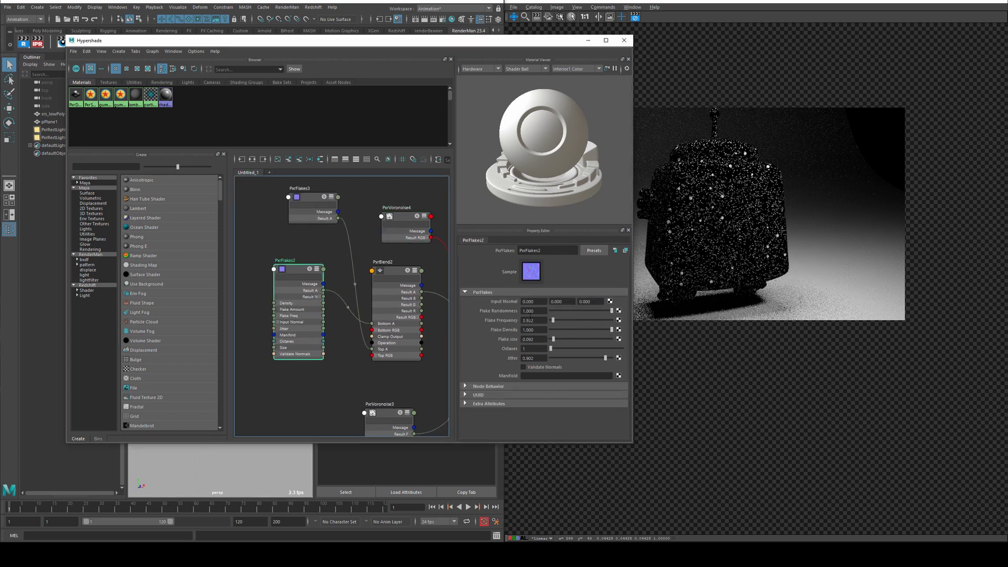
pyautogui.moveTo(552, 322); pyautogui.dragTo(555, 323)
pyautogui.hotkey('ctrl', 'z')
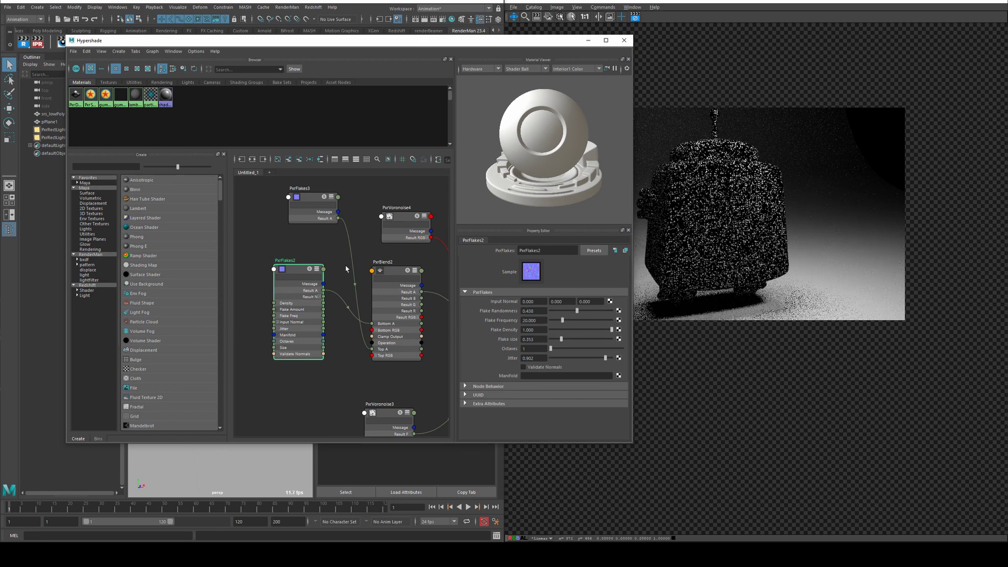
# Examine the blended flake pattern on the robot's body in the render, both close up and as a whole
pyautogui.click(314, 196)
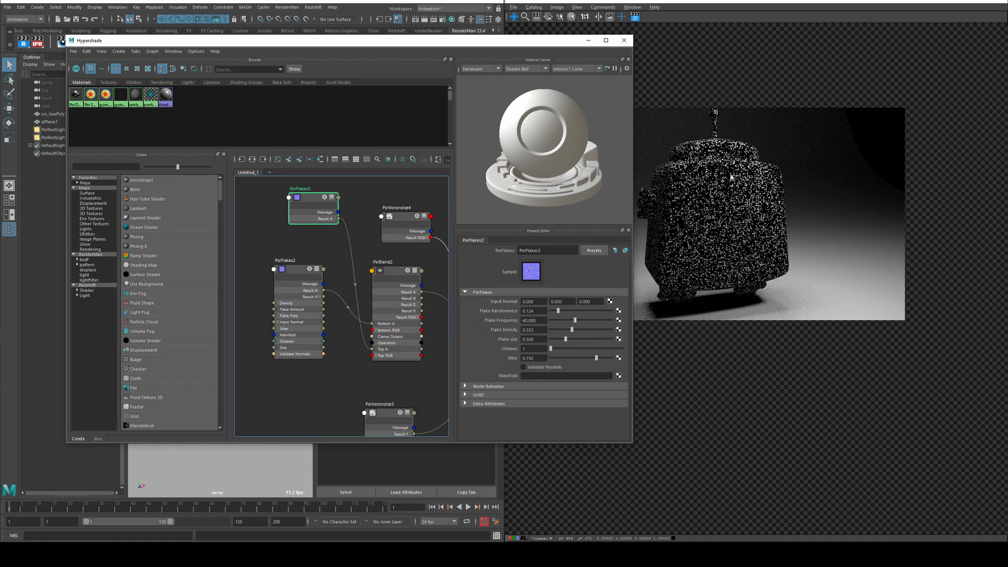
pyautogui.click(677, 137)
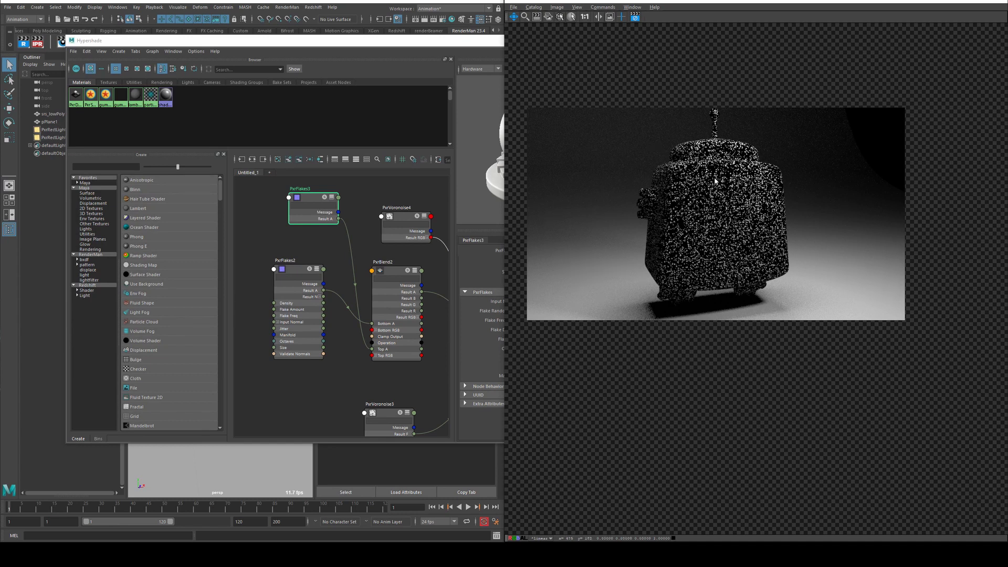
pyautogui.scroll(2, 732, 187)
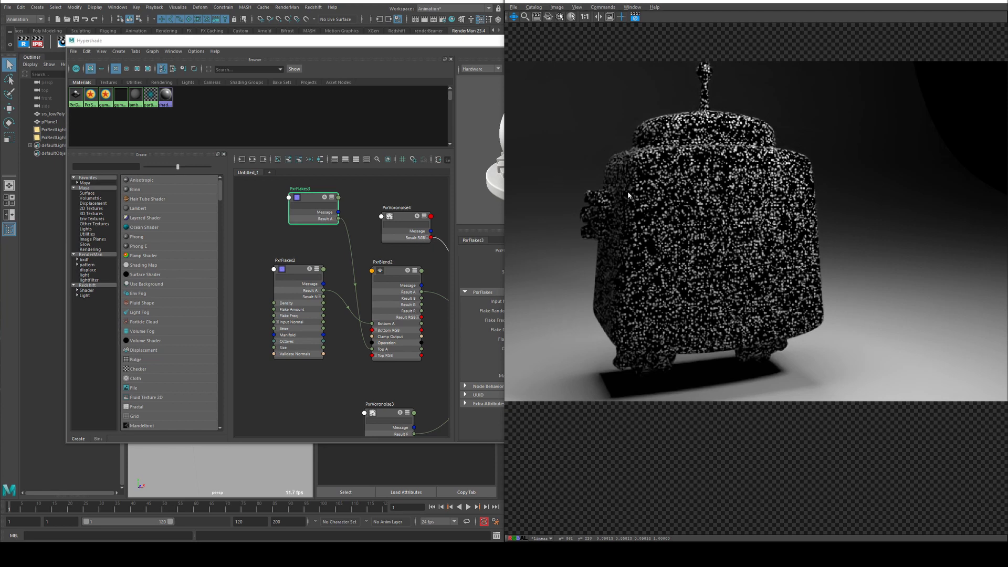
pyautogui.scroll(-2, 694, 181)
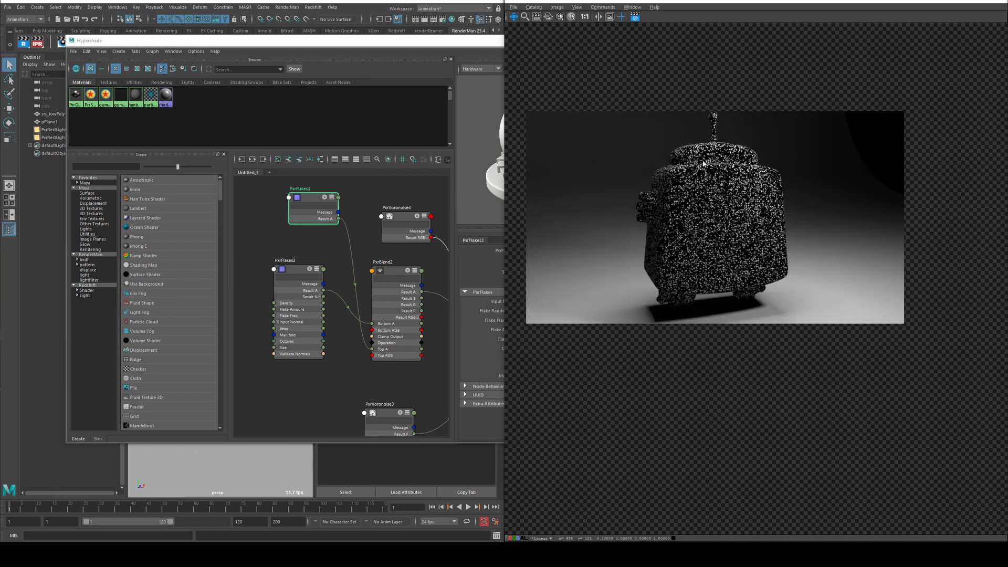
pyautogui.moveTo(703, 163); pyautogui.dragTo(707, 186)
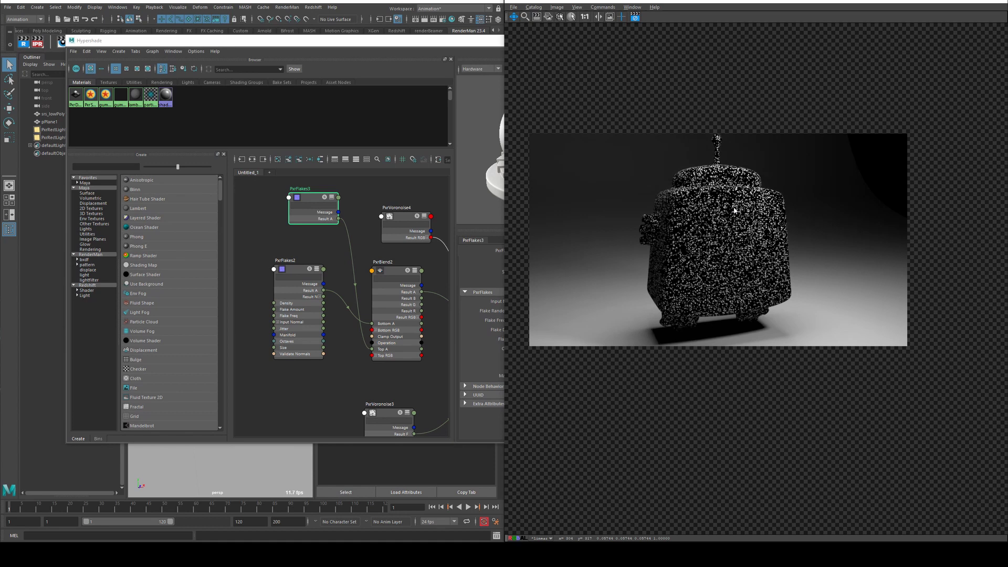
pyautogui.scroll(2, 743, 265)
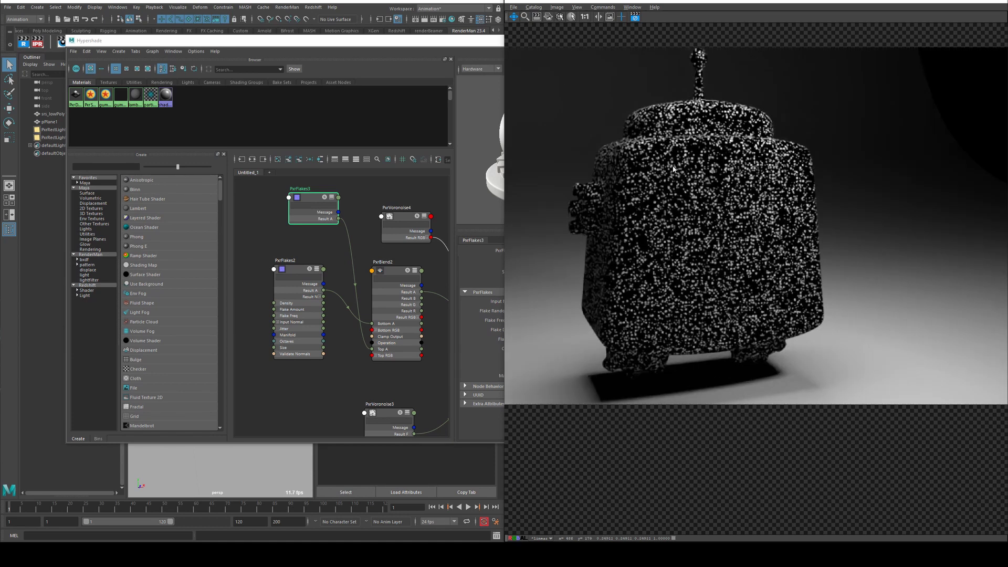
pyautogui.scroll(-2, 673, 168)
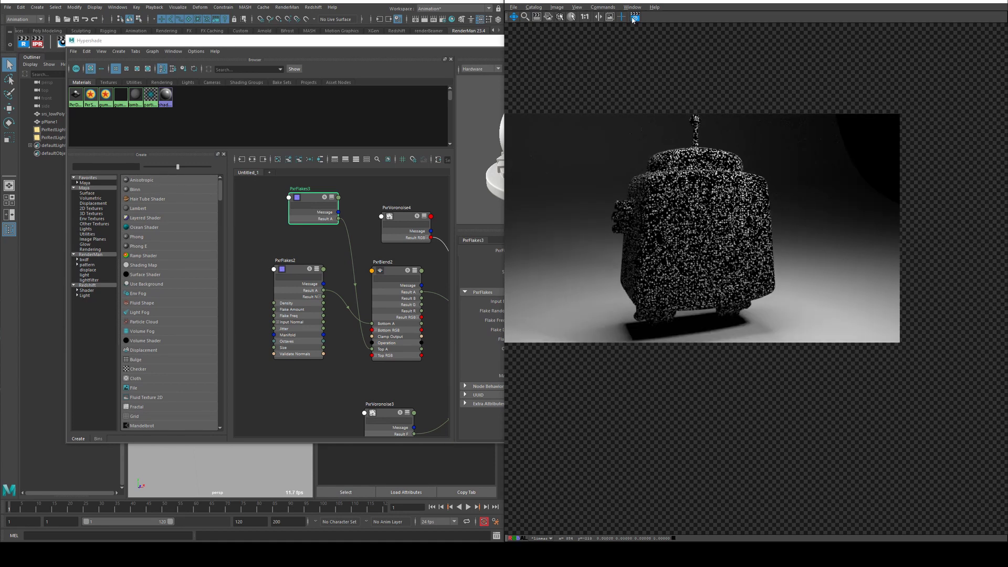
# Collapse both PxrFlakes nodes to their most compact display in the shading graph
pyautogui.moveTo(311, 201)
pyautogui.mouseDown()
pyautogui.moveTo(297, 196)
pyautogui.moveTo(305, 188)
pyautogui.mouseUp()
pyautogui.click(301, 268)
pyautogui.press('1')
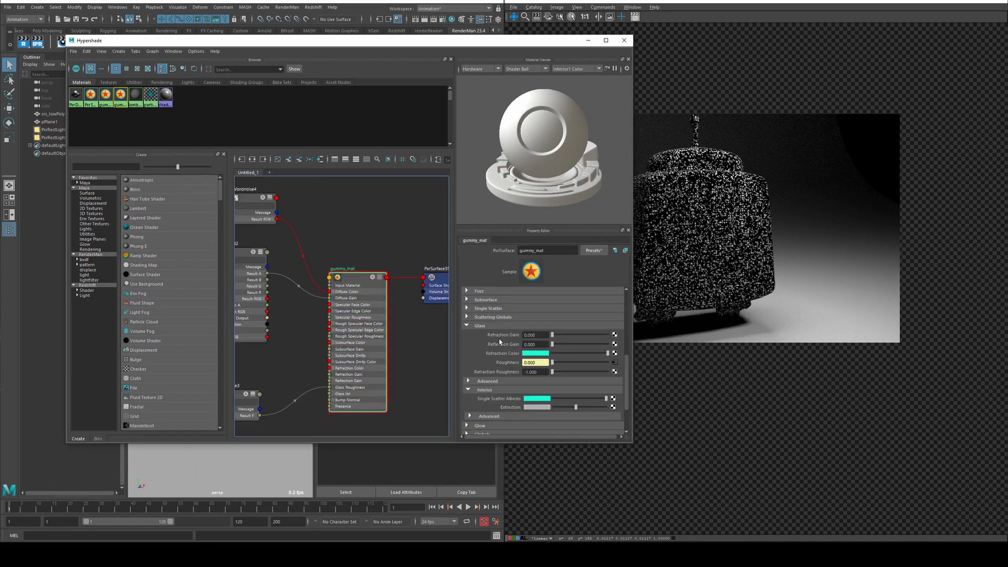
# Set gummy_mat's glass Refraction Gain and Reflection Gain to 1 and start an interactive render
pyautogui.moveTo(592, 334)
pyautogui.mouseDown()
pyautogui.moveTo(614, 337)
pyautogui.moveTo(609, 344)
pyautogui.mouseUp()
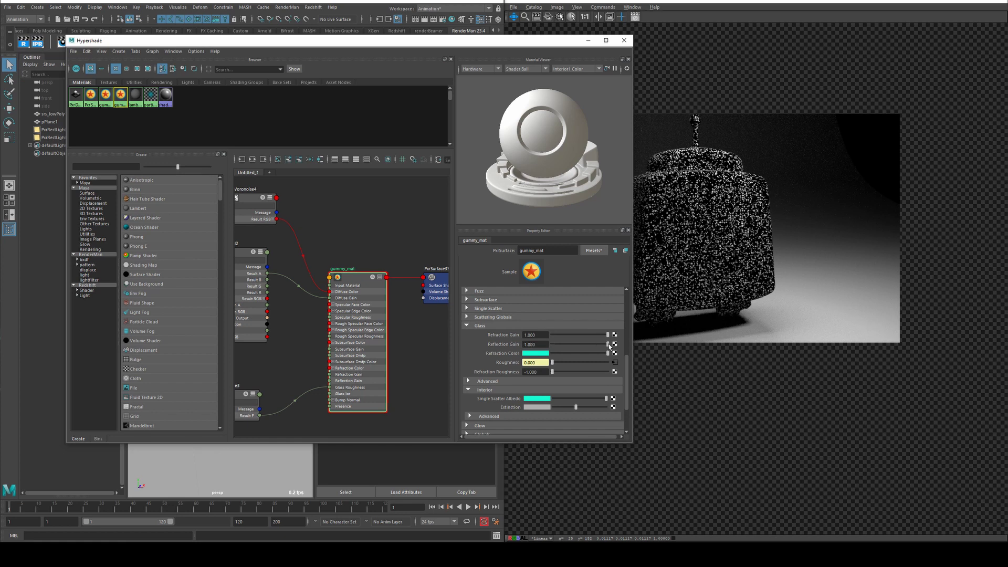
pyautogui.click(37, 42)
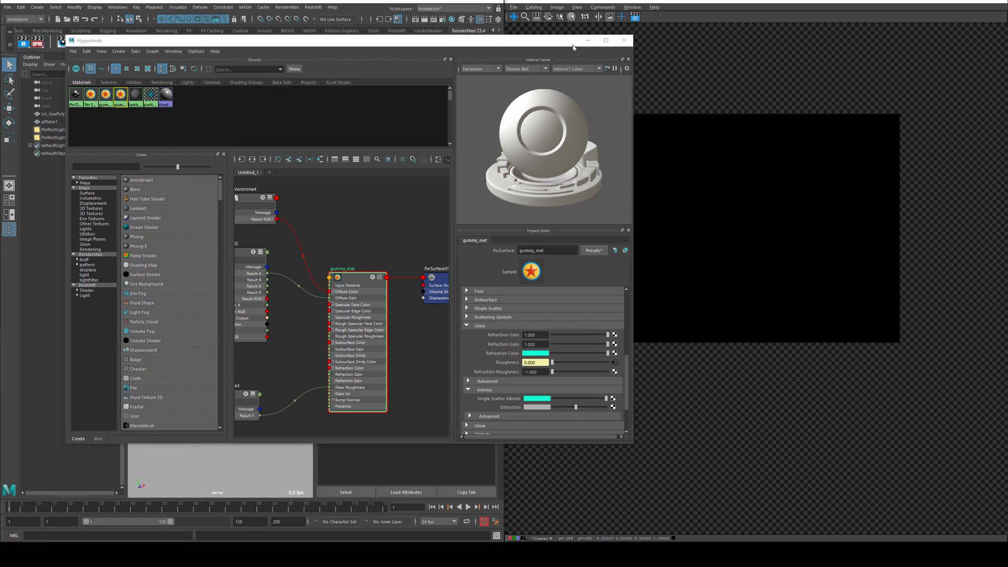
# Minimize Hypershade, orbit the perspective view to another side of the robot, render it interactively and inspect the result up close
pyautogui.click(587, 41)
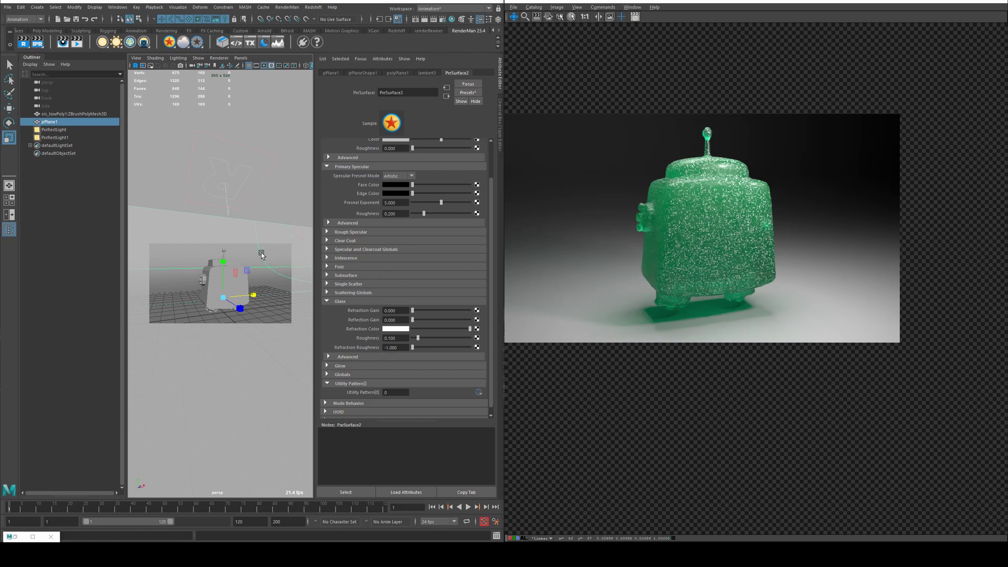
pyautogui.keyDown('alt'); pyautogui.moveTo(260, 252); pyautogui.dragTo(240, 273); pyautogui.keyUp('alt')
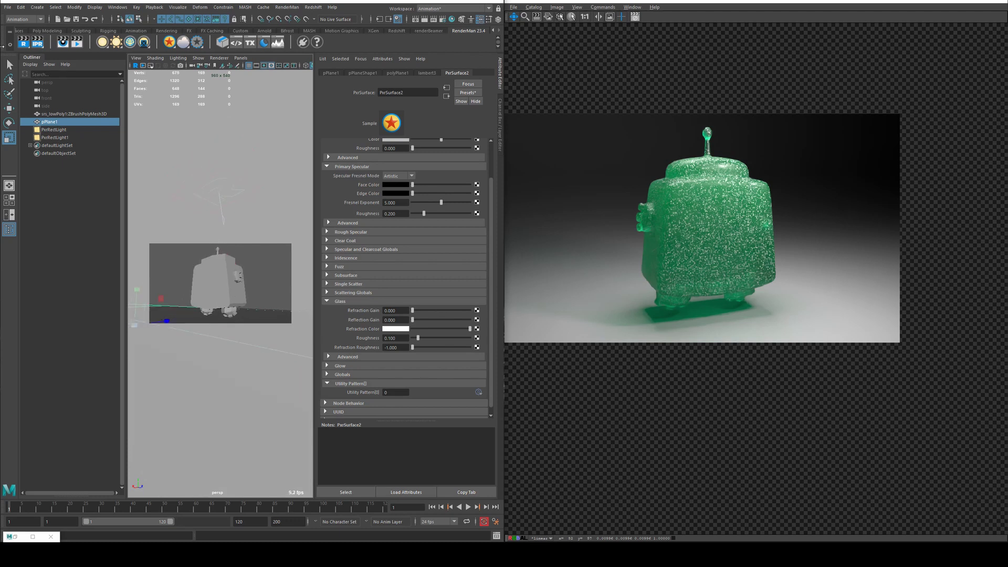
pyautogui.click(37, 44)
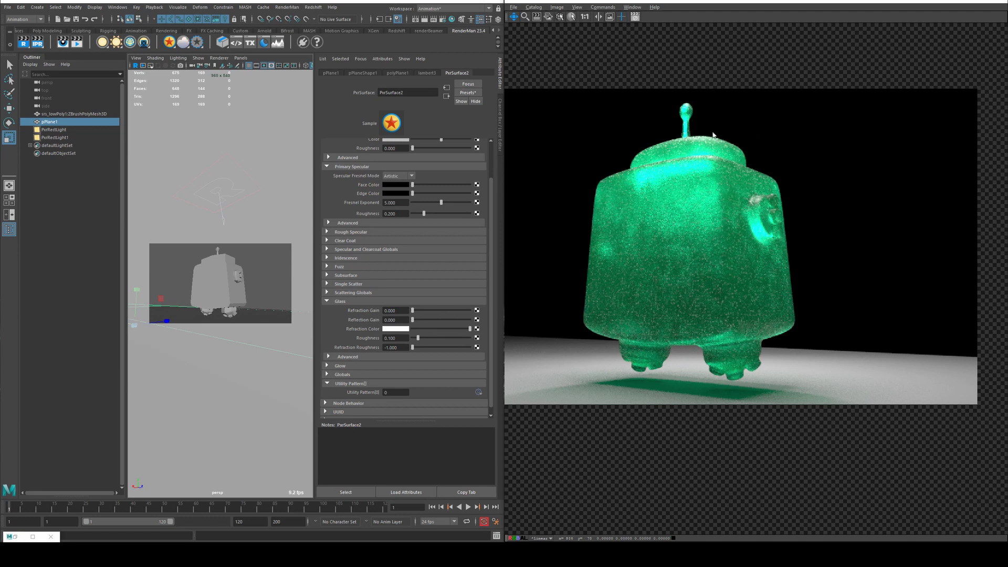
pyautogui.scroll(1, 705, 142)
pyautogui.scroll(2, 703, 139)
pyautogui.moveTo(653, 169); pyautogui.dragTo(676, 172)
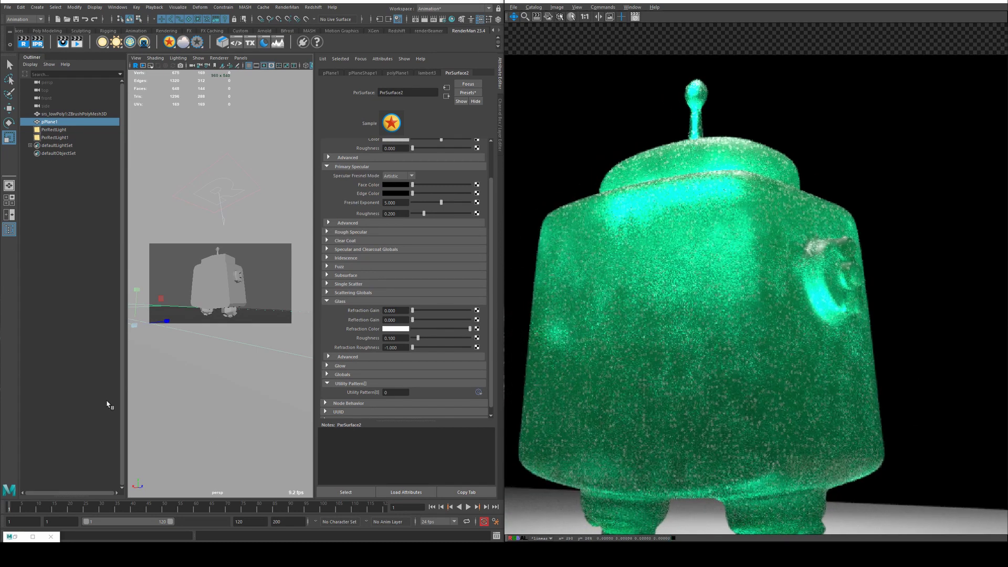
# Restore Hypershade and spread the flakes, blend and diffuse noise nodes farther from gummy_mat, with the roughness PxrVoronoise node closer to it
pyautogui.click(15, 536)
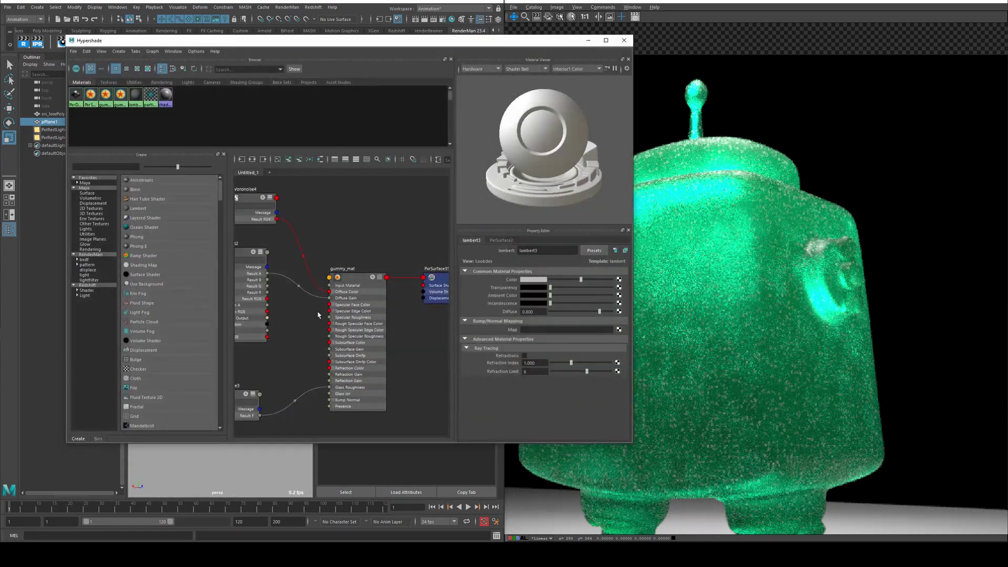
pyautogui.keyDown('alt'); pyautogui.moveTo(304, 343); pyautogui.dragTo(365, 284, button='middle'); pyautogui.keyUp('alt')
pyautogui.moveTo(287, 331); pyautogui.dragTo(306, 341)
pyautogui.scroll(-3, 313, 306)
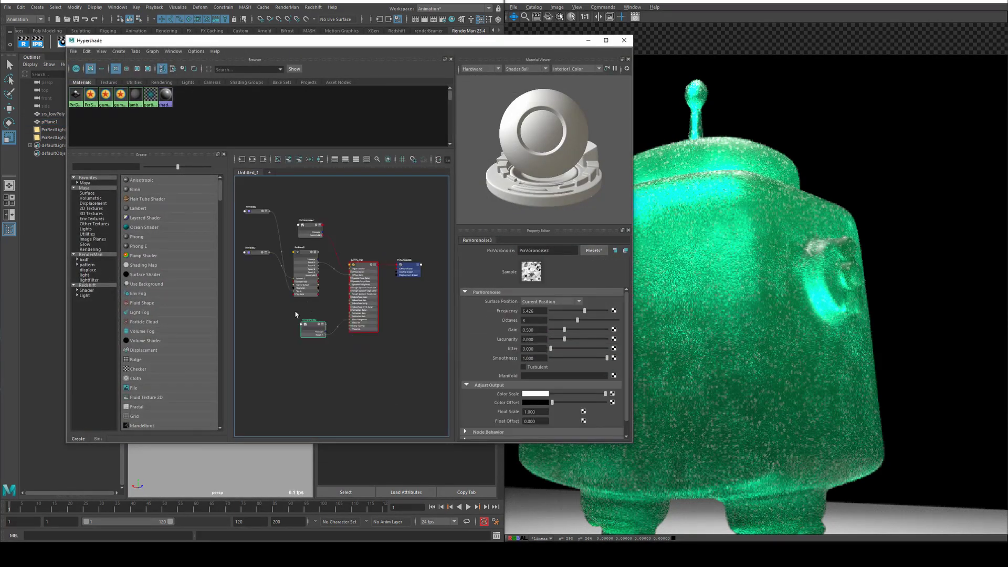
pyautogui.keyDown('alt'); pyautogui.moveTo(294, 315); pyautogui.dragTo(328, 313, button='middle'); pyautogui.keyUp('alt')
pyautogui.moveTo(272, 200); pyautogui.dragTo(344, 309)
pyautogui.click(337, 326)
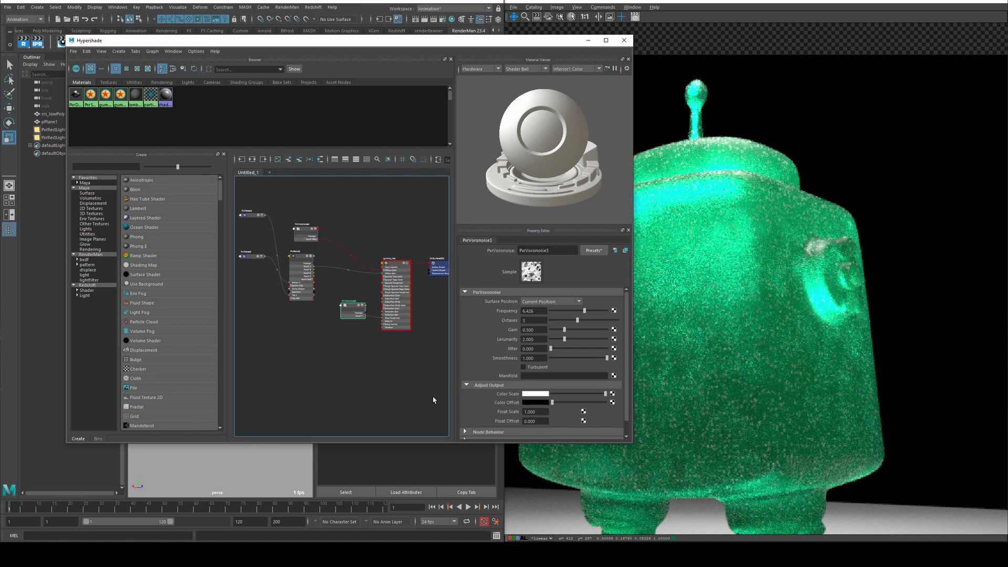
# Add a PxrDisplace node to the shading graph below gummy_mat
pyautogui.click(360, 349)
pyautogui.scroll(2, 357, 353)
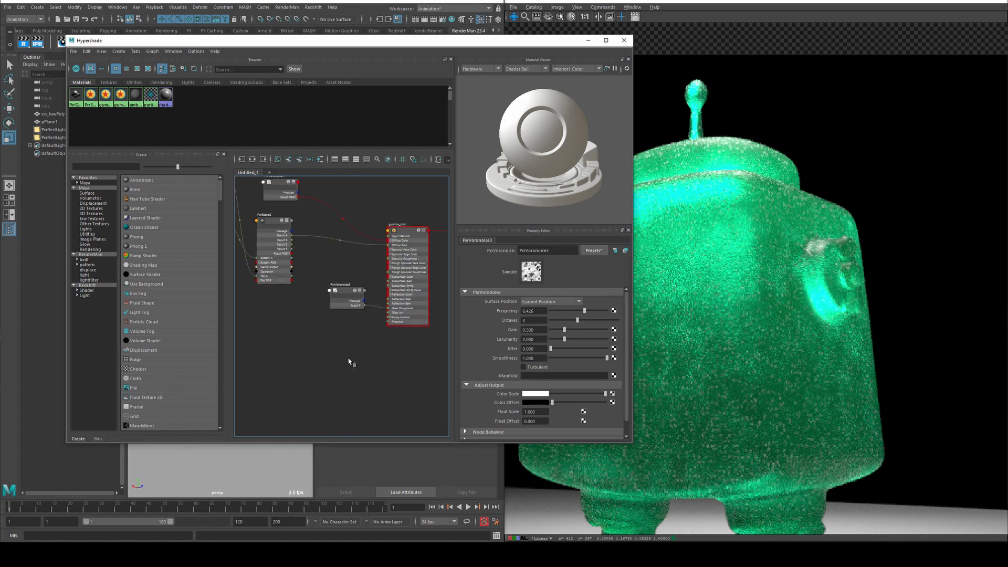
pyautogui.press('Tab')
pyautogui.write('isc')
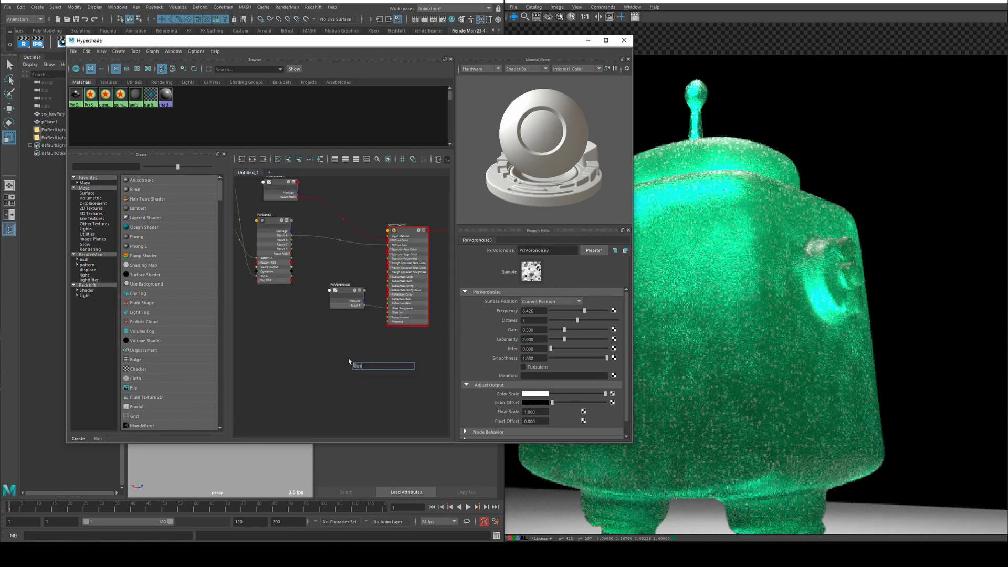
pyautogui.write('p')
pyautogui.press('BackSpace')
pyautogui.press('BackSpace')
pyautogui.write('place')
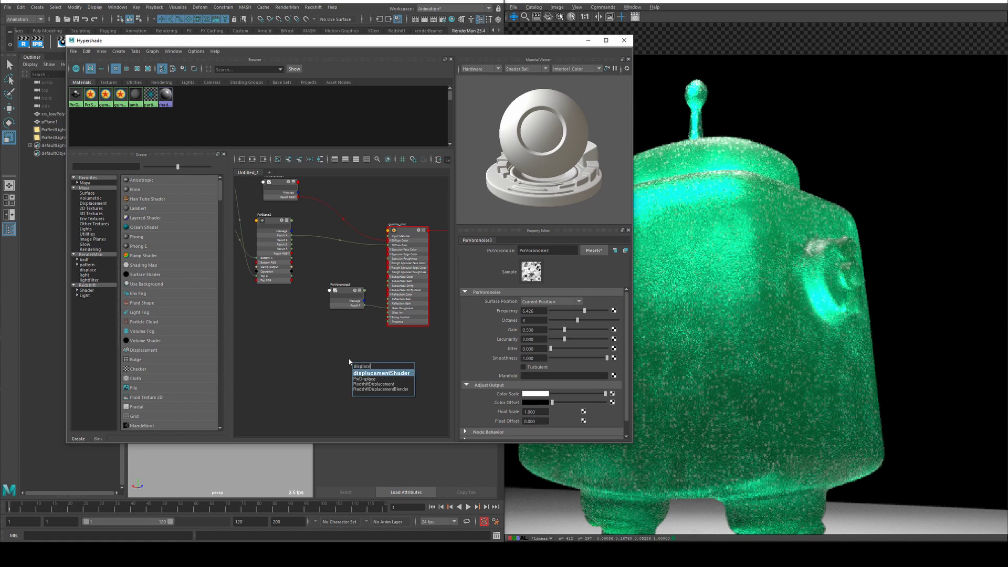
pyautogui.press('Return')
# Place the PxrDisplace node under gummy_mat and connect its output colour to the shading group's Displacement Shader
pyautogui.keyDown('alt'); pyautogui.moveTo(426, 340); pyautogui.dragTo(363, 339, button='middle'); pyautogui.keyUp('alt')
pyautogui.moveTo(344, 366); pyautogui.dragTo(394, 363)
pyautogui.press('Delete')
pyautogui.moveTo(309, 372); pyautogui.dragTo(350, 375)
pyautogui.moveTo(393, 241); pyautogui.dragTo(363, 378)
pyautogui.click(348, 369)
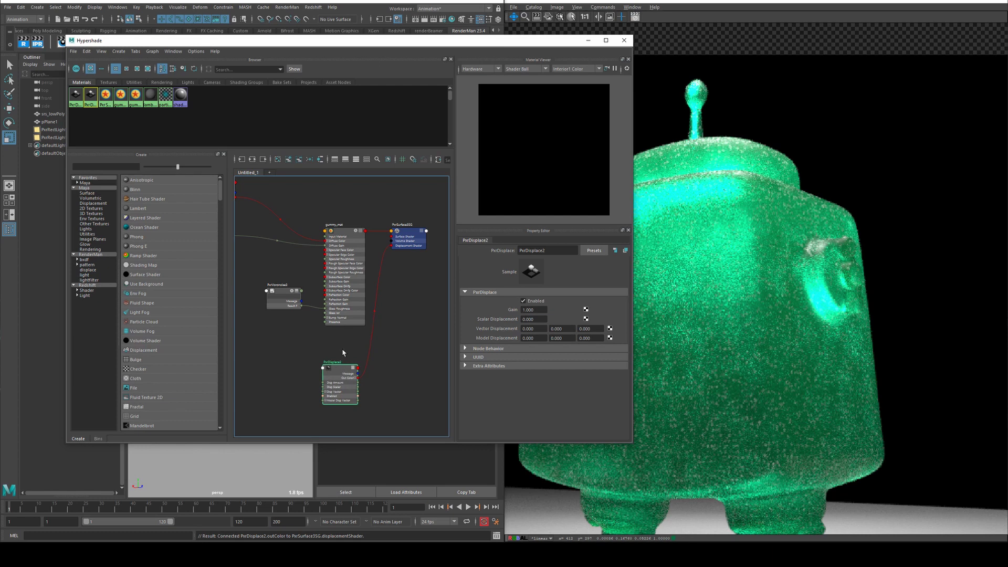
# Move PxrBlend2 lower in the graph and connect its Result A to the PxrDisplace node's Disp Scalar
pyautogui.keyDown('alt'); pyautogui.moveTo(315, 345); pyautogui.dragTo(387, 321, button='middle'); pyautogui.keyUp('alt')
pyautogui.keyDown('alt'); pyautogui.moveTo(288, 268); pyautogui.dragTo(304, 305, button='middle'); pyautogui.keyUp('alt')
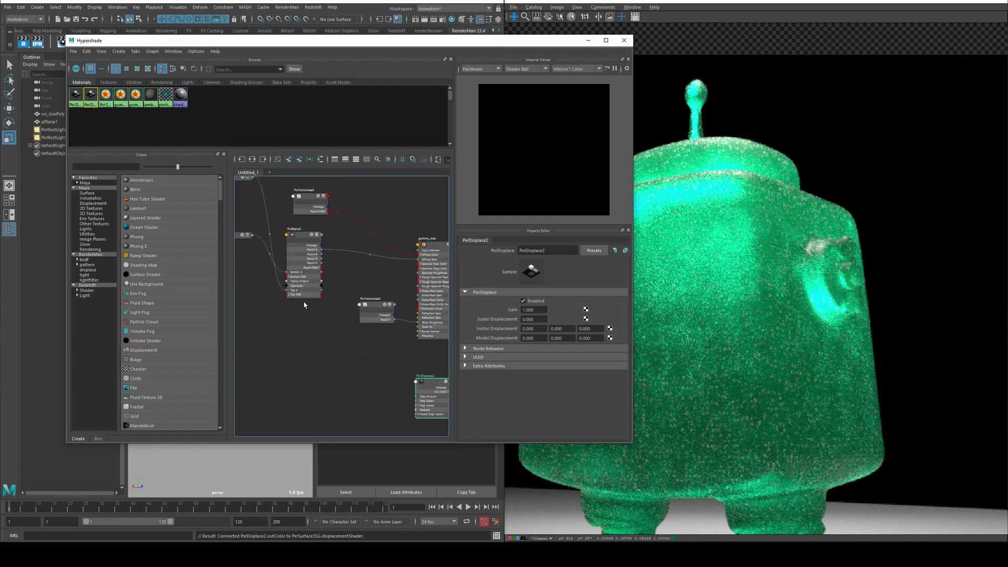
pyautogui.click(296, 190)
pyautogui.keyDown('alt'); pyautogui.moveTo(302, 236); pyautogui.dragTo(316, 258, button='middle'); pyautogui.keyUp('alt')
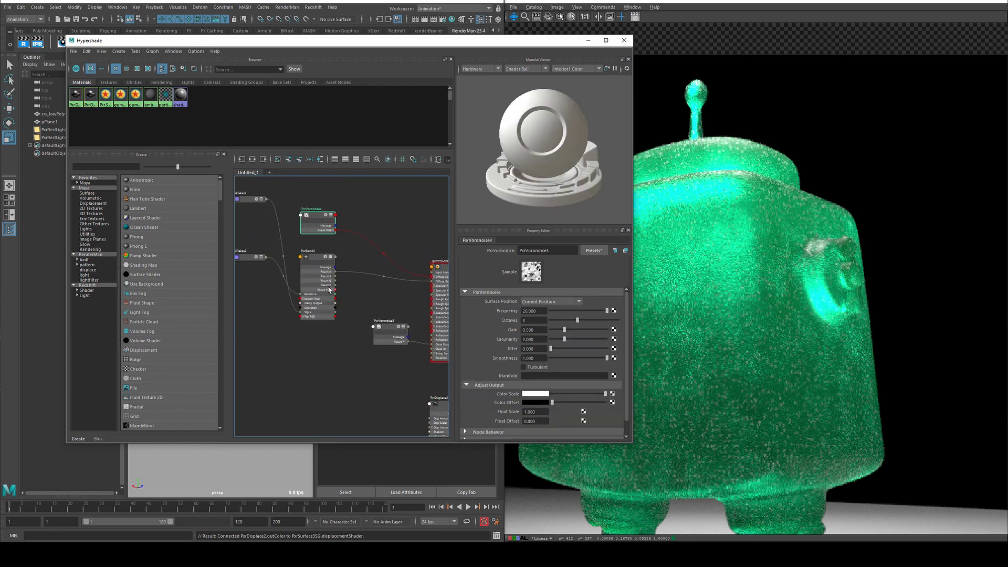
pyautogui.click(316, 257)
pyautogui.keyDown('alt'); pyautogui.moveTo(335, 353); pyautogui.dragTo(330, 338, button='middle'); pyautogui.keyUp('alt')
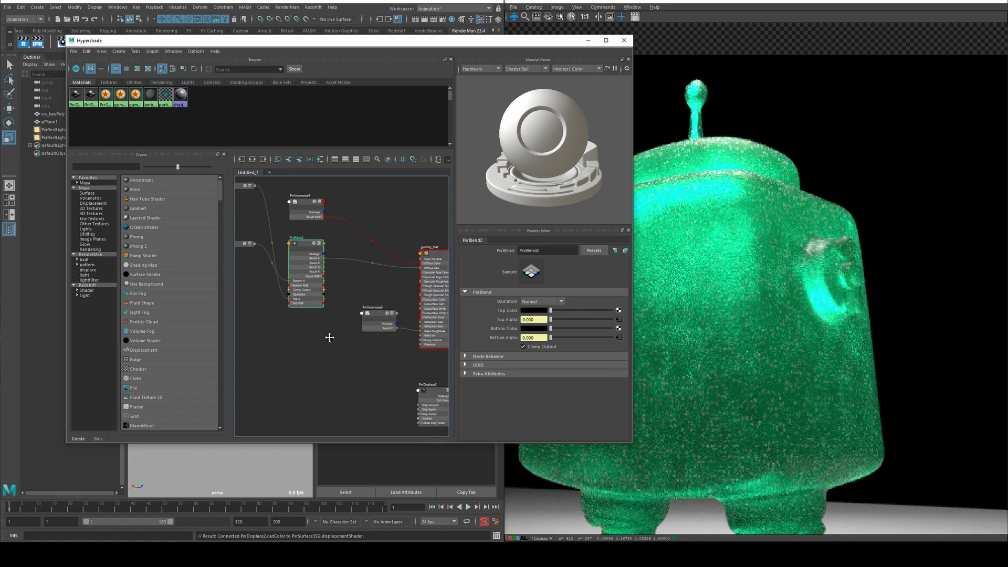
pyautogui.moveTo(307, 246); pyautogui.dragTo(301, 309)
pyautogui.keyDown('alt'); pyautogui.moveTo(379, 387); pyautogui.dragTo(326, 334, button='middle'); pyautogui.keyUp('alt')
pyautogui.scroll(2, 342, 350)
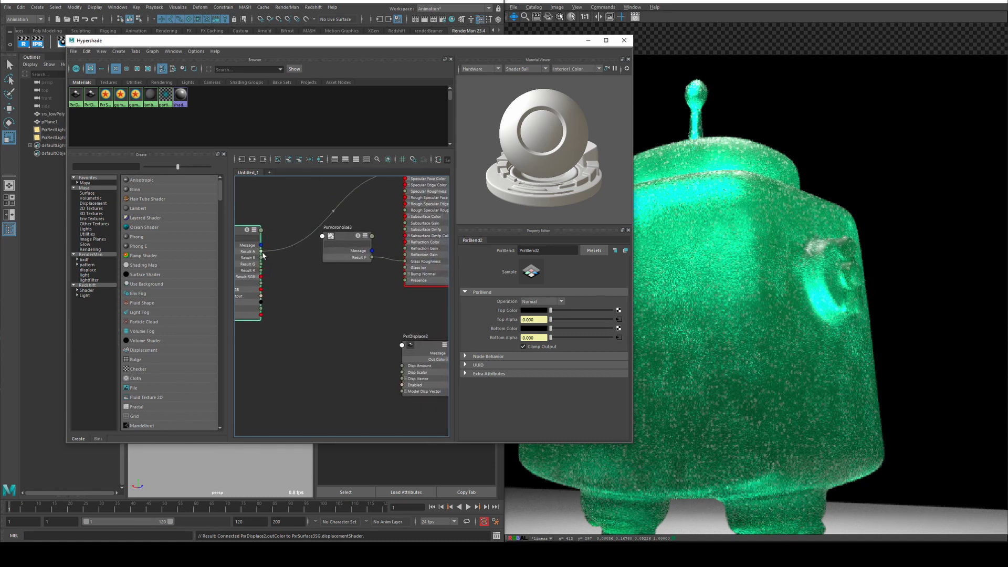
pyautogui.moveTo(262, 252); pyautogui.dragTo(384, 348)
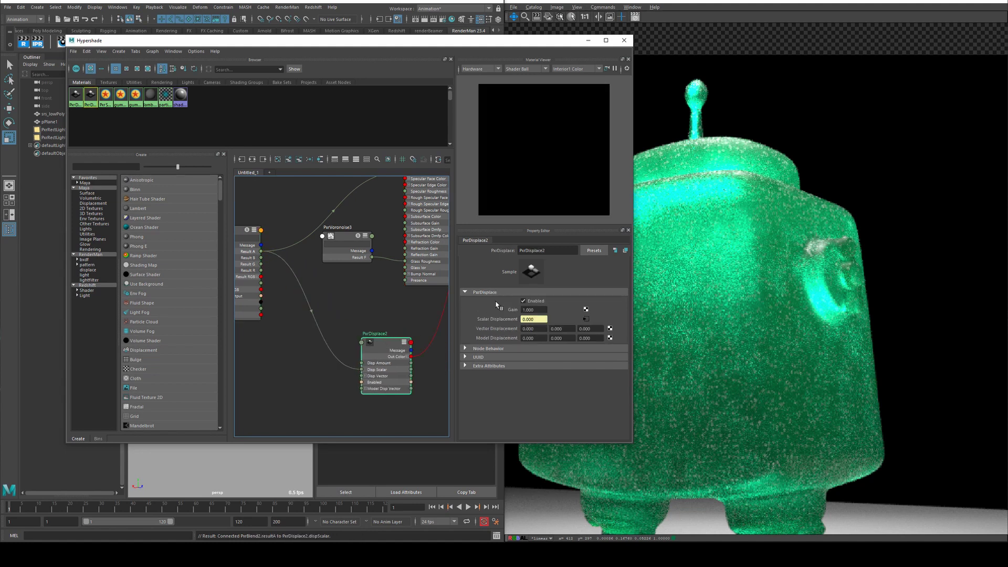
# Start an interactive render and set the PxrDisplace Gain to 0.1
pyautogui.click(37, 42)
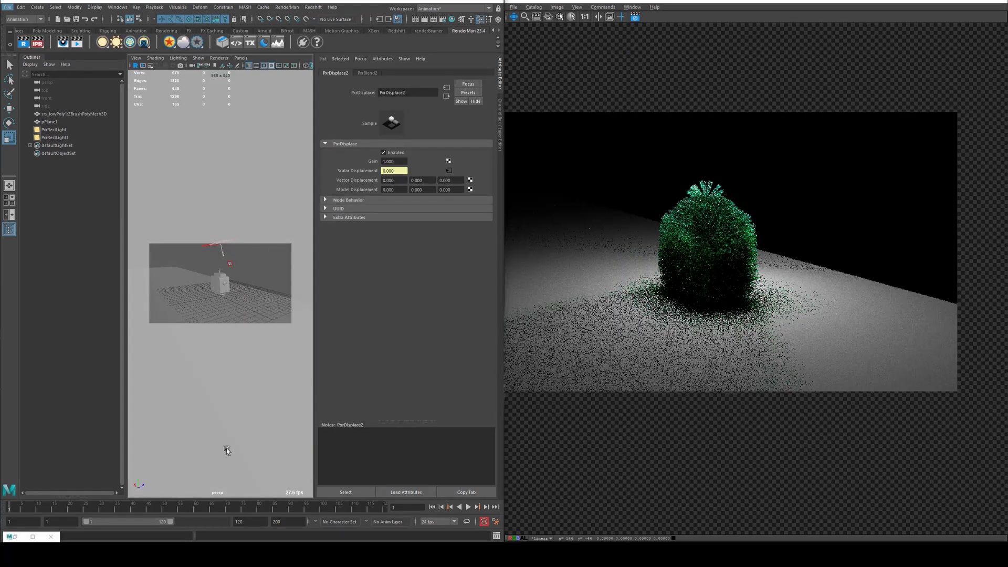
pyautogui.click(14, 536)
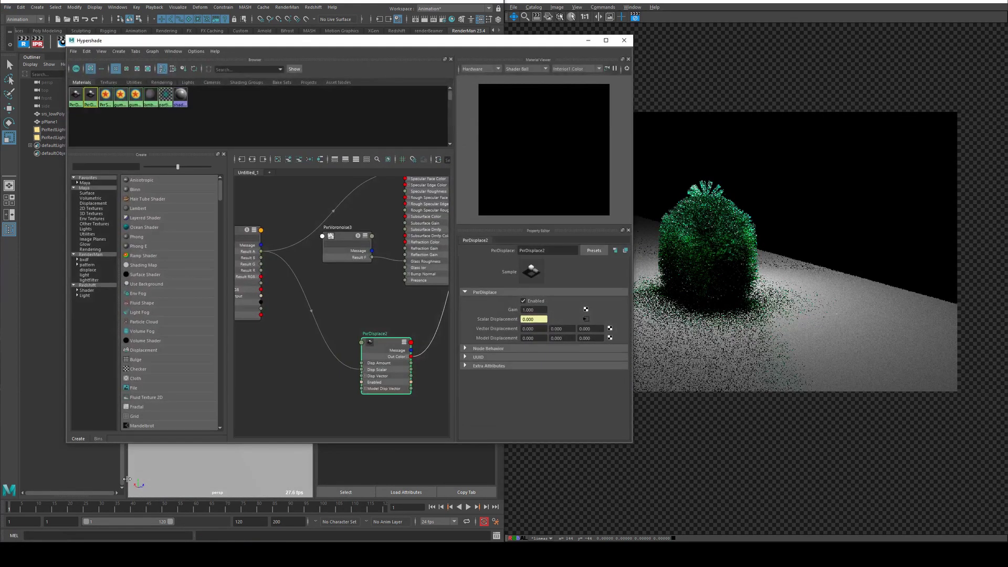
pyautogui.click(384, 348)
pyautogui.moveTo(537, 310); pyautogui.dragTo(468, 310)
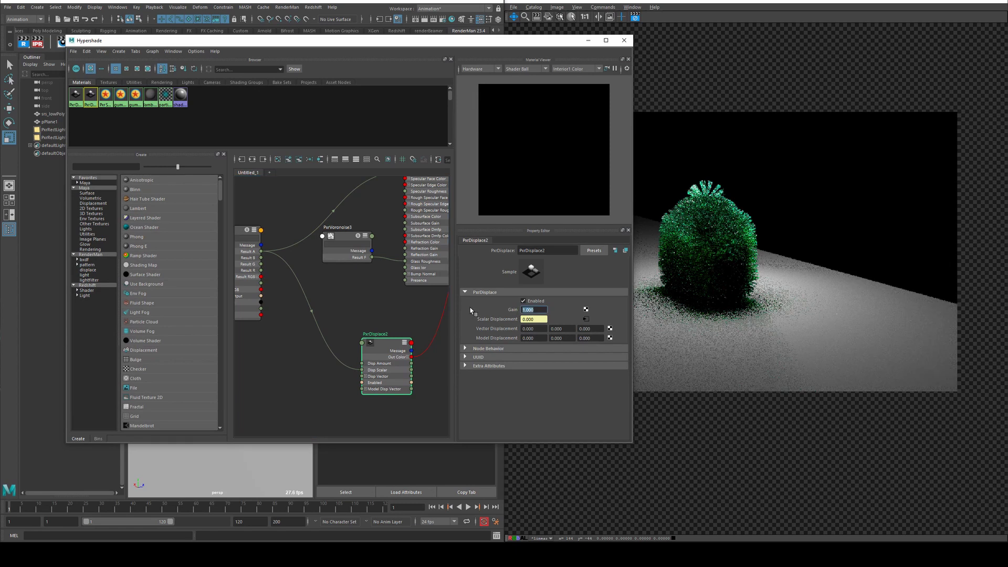
pyautogui.write('0.1')
pyautogui.press('Return')
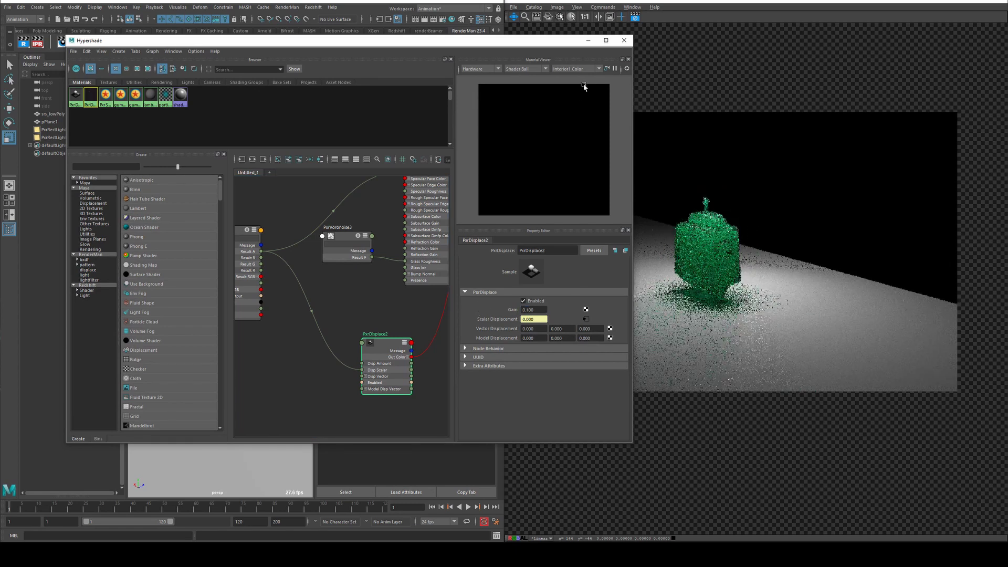
# Frame the robot's head in the perspective view, set the PxrDisplace Gain to 0.01 and inspect the render up close
pyautogui.click(588, 40)
pyautogui.keyDown('alt'); pyautogui.moveTo(227, 261); pyautogui.dragTo(237, 291, button='right'); pyautogui.keyUp('alt')
pyautogui.keyDown('alt'); pyautogui.moveTo(237, 291); pyautogui.dragTo(230, 313, button='middle'); pyautogui.keyUp('alt')
pyautogui.click(14, 537)
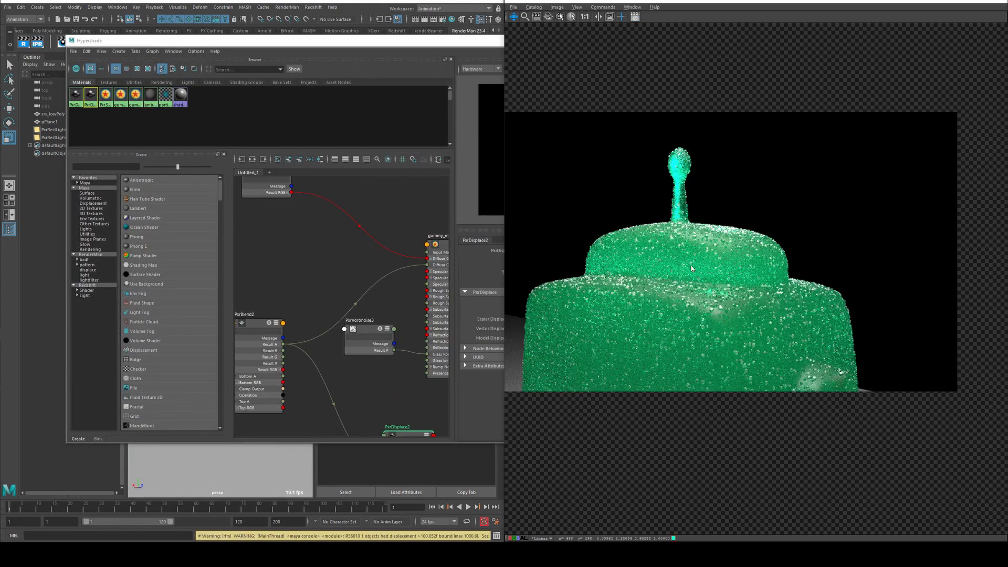
pyautogui.keyDown('alt'); pyautogui.moveTo(682, 263); pyautogui.dragTo(723, 273, button='right'); pyautogui.keyUp('alt')
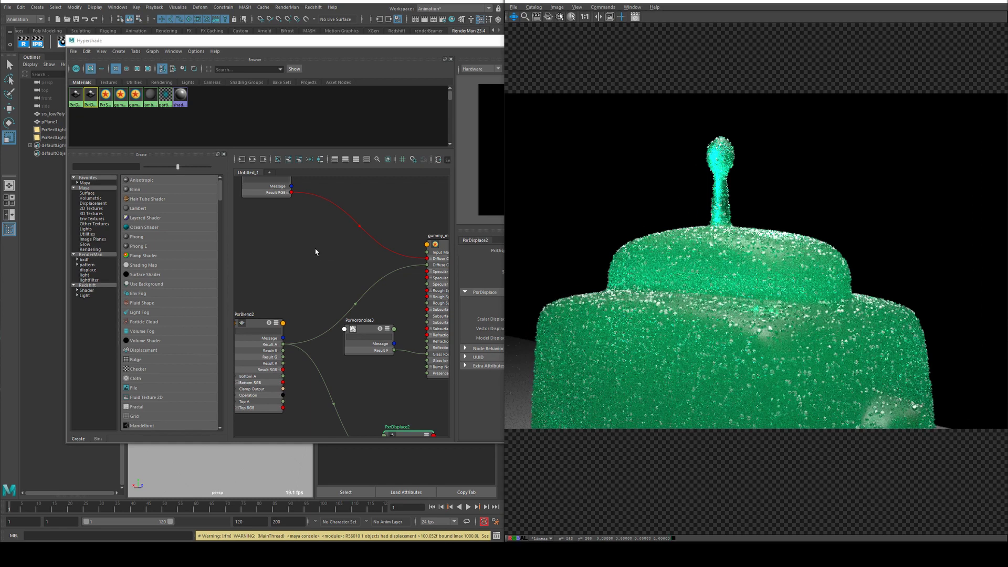
# Move PxrFlakes2 below PxrFlakes3 so both flake nodes sit apart, and select PxrBlend2
pyautogui.keyDown('alt'); pyautogui.moveTo(316, 252); pyautogui.dragTo(425, 213, button='middle'); pyautogui.keyUp('alt')
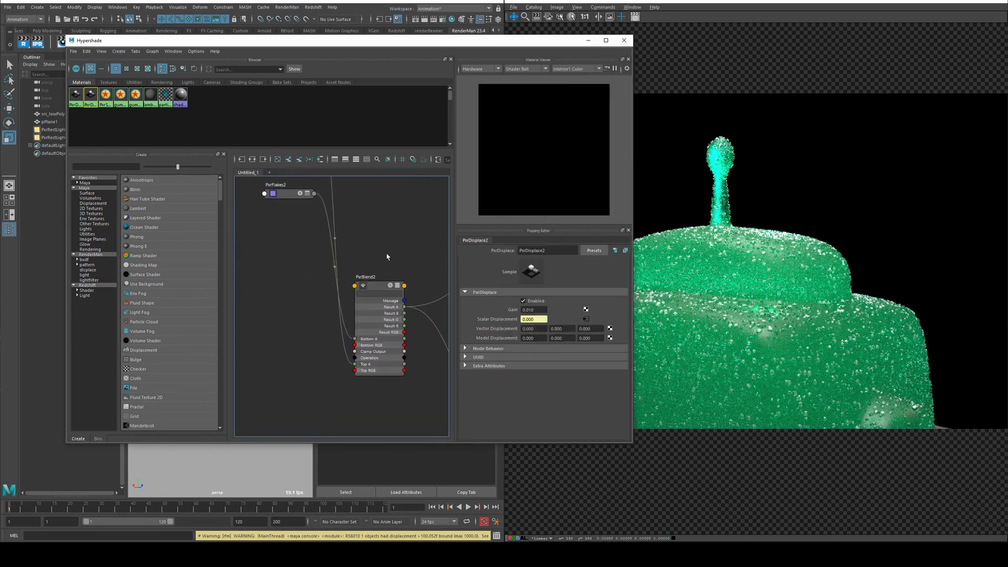
pyautogui.keyDown('alt'); pyautogui.moveTo(386, 256); pyautogui.dragTo(369, 326, button='middle'); pyautogui.keyUp('alt')
pyautogui.moveTo(287, 310); pyautogui.dragTo(260, 357)
pyautogui.keyDown('alt'); pyautogui.moveTo(347, 351); pyautogui.dragTo(415, 321, button='middle'); pyautogui.keyUp('alt')
pyautogui.click(388, 305)
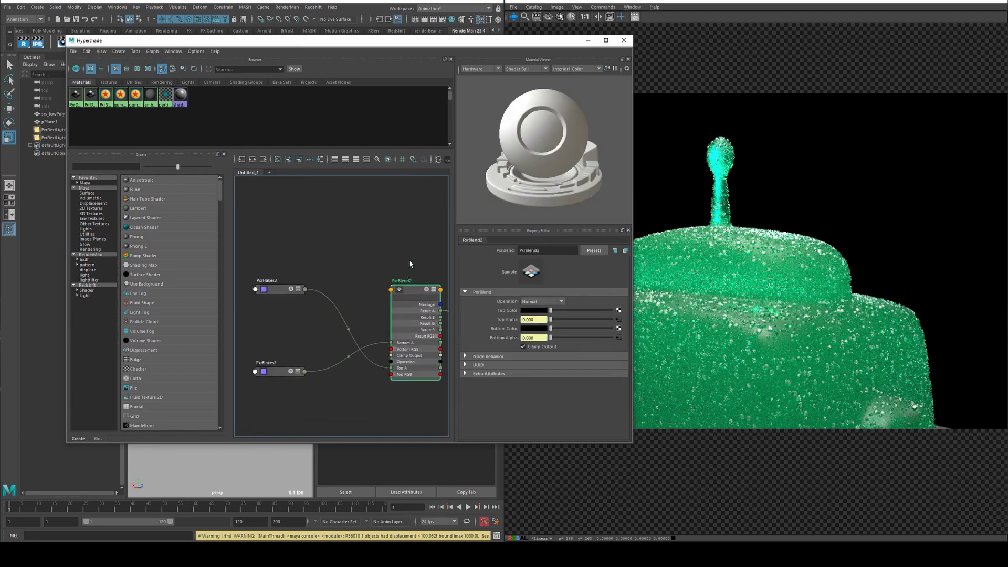
# Add a new PxrVoronoise node above PxrBlend2 and show its full list of attributes
pyautogui.keyDown('alt'); pyautogui.moveTo(410, 264); pyautogui.dragTo(358, 282, button='middle'); pyautogui.keyUp('alt')
pyautogui.press('Tab')
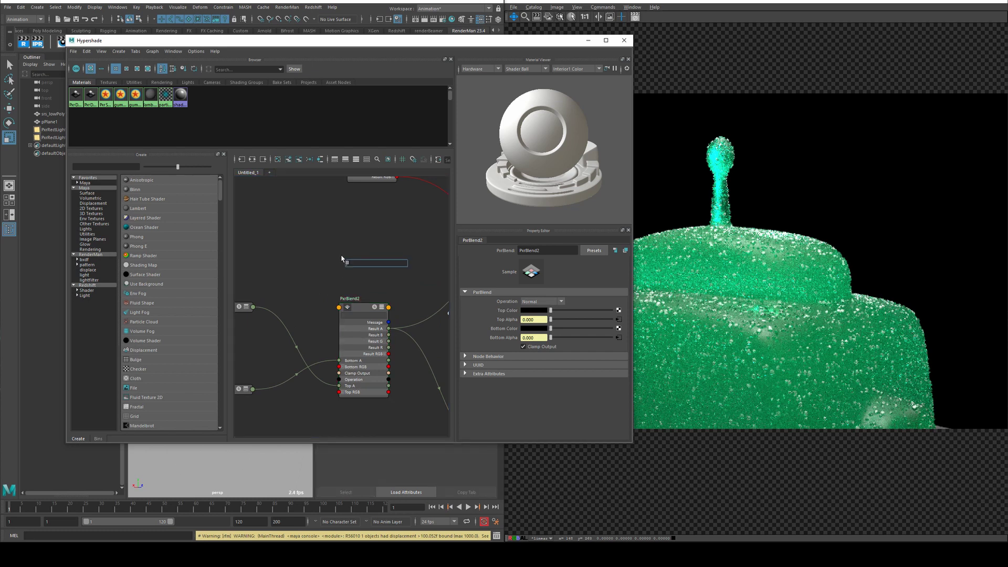
pyautogui.write('voron')
pyautogui.press('Down')
pyautogui.press('Return')
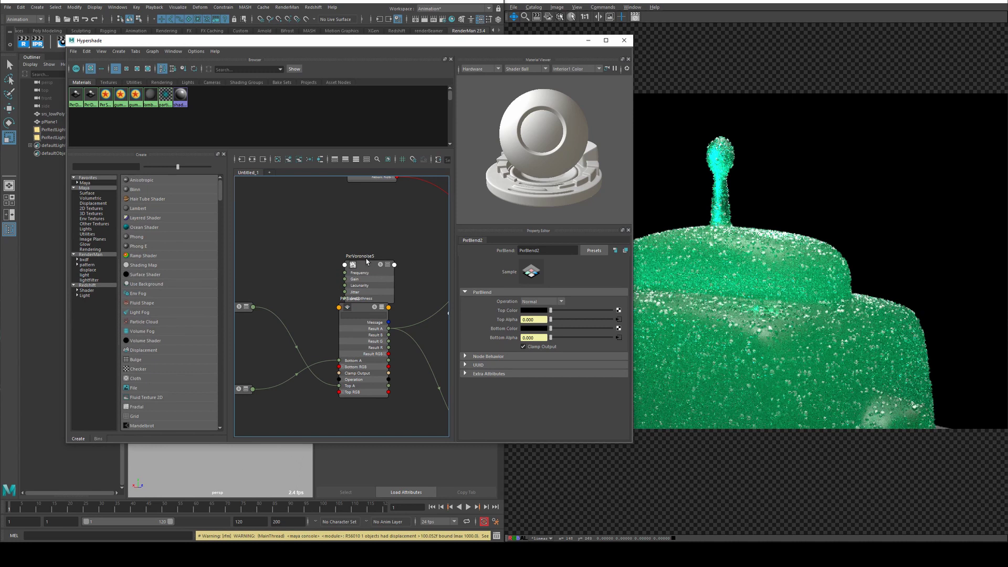
pyautogui.click(367, 261)
pyautogui.moveTo(367, 261); pyautogui.dragTo(286, 218)
pyautogui.press('3')
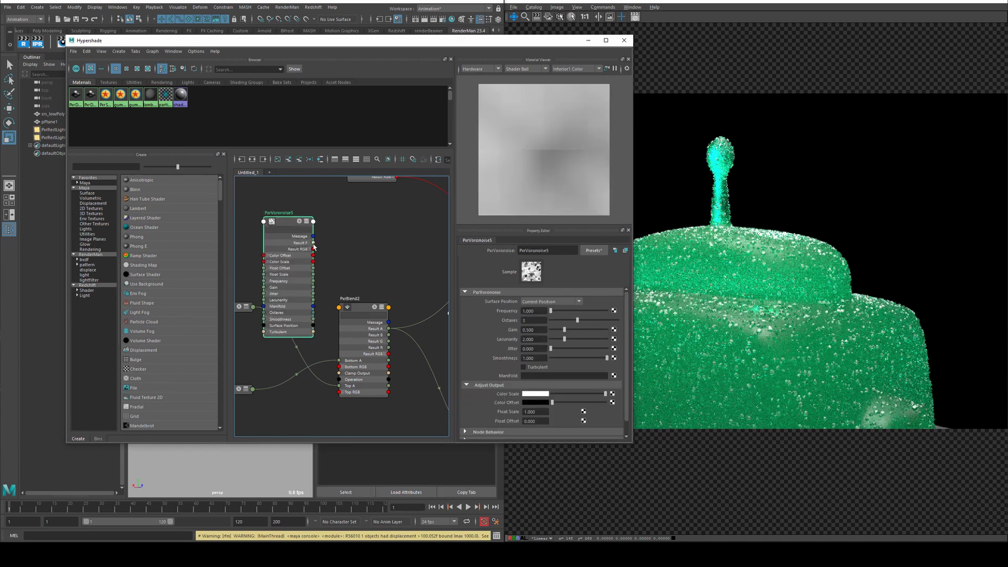
# Connect the new PxrVoronoise's Result RGB to PxrBlend2's Bottom RGB and Top RGB, and set its Frequency to 10
pyautogui.moveTo(314, 249); pyautogui.dragTo(339, 366)
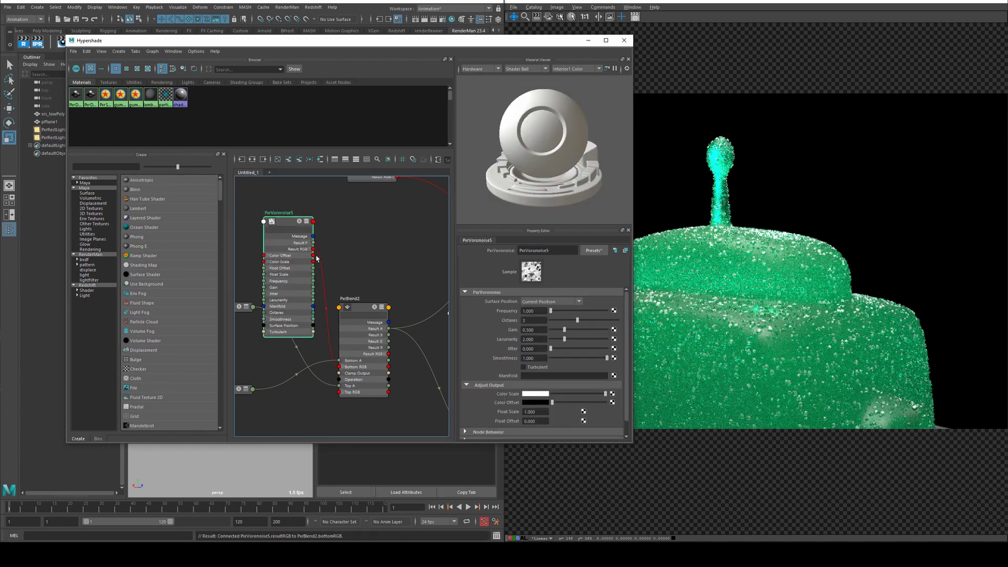
pyautogui.moveTo(313, 249); pyautogui.dragTo(339, 391)
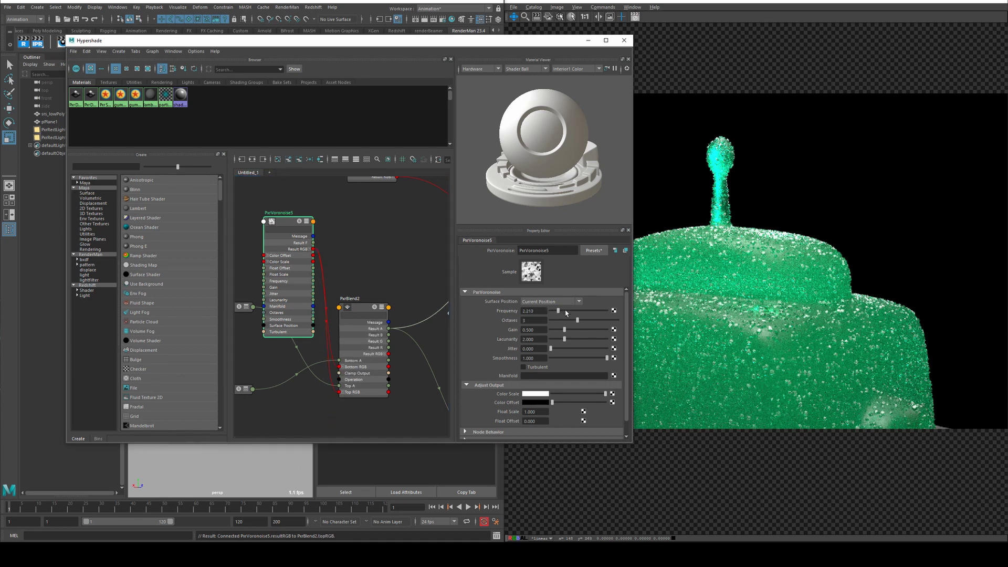
pyautogui.moveTo(550, 310); pyautogui.dragTo(606, 311)
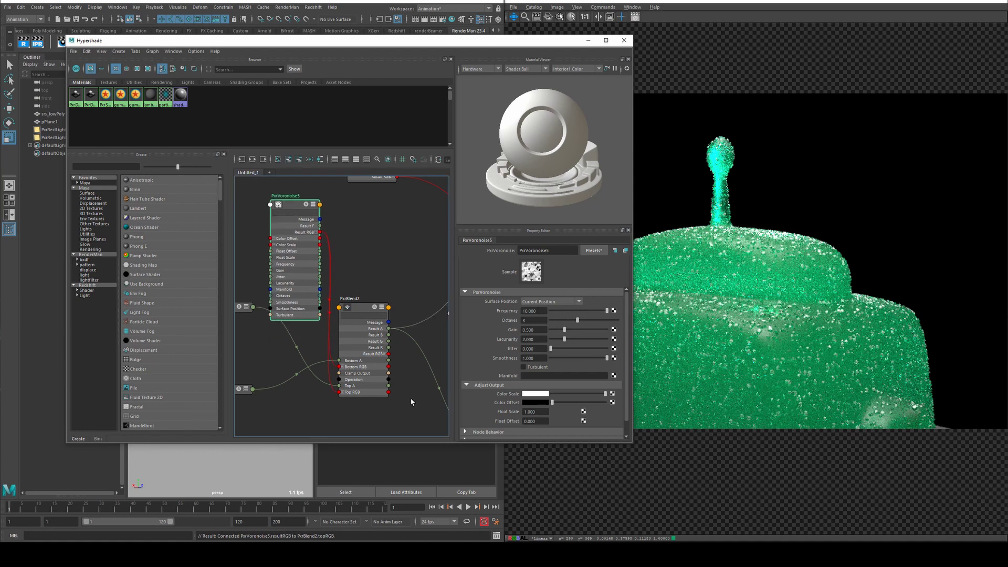
# Add a PxrToFloat node and route PxrBlend2's Result RGB through it into the PxrDisplace node's Disp Scalar
pyautogui.keyDown('alt'); pyautogui.moveTo(411, 396); pyautogui.dragTo(314, 303, button='middle'); pyautogui.keyUp('alt')
pyautogui.press('Tab')
pyautogui.write('PxrToFloat3')
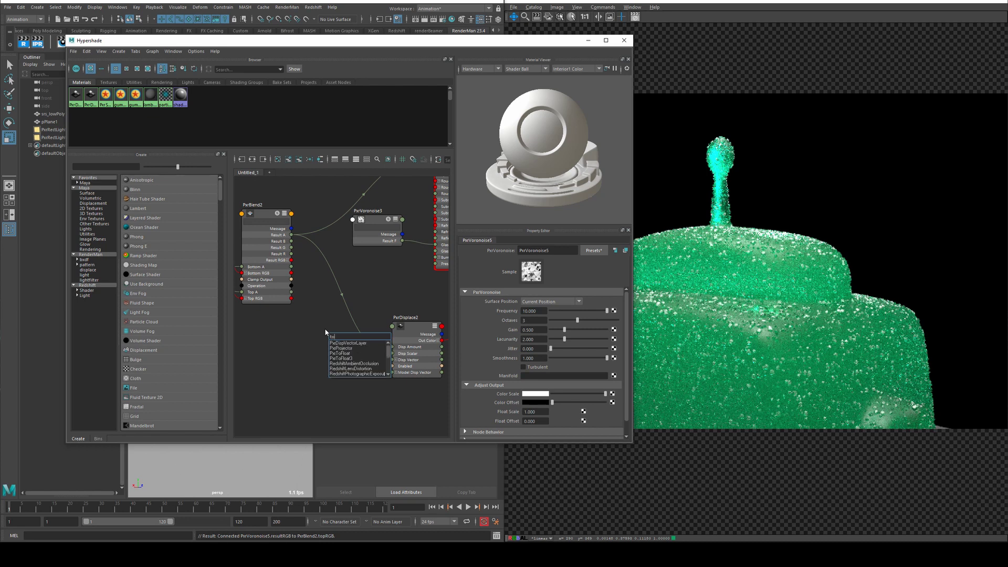
pyautogui.press('Return')
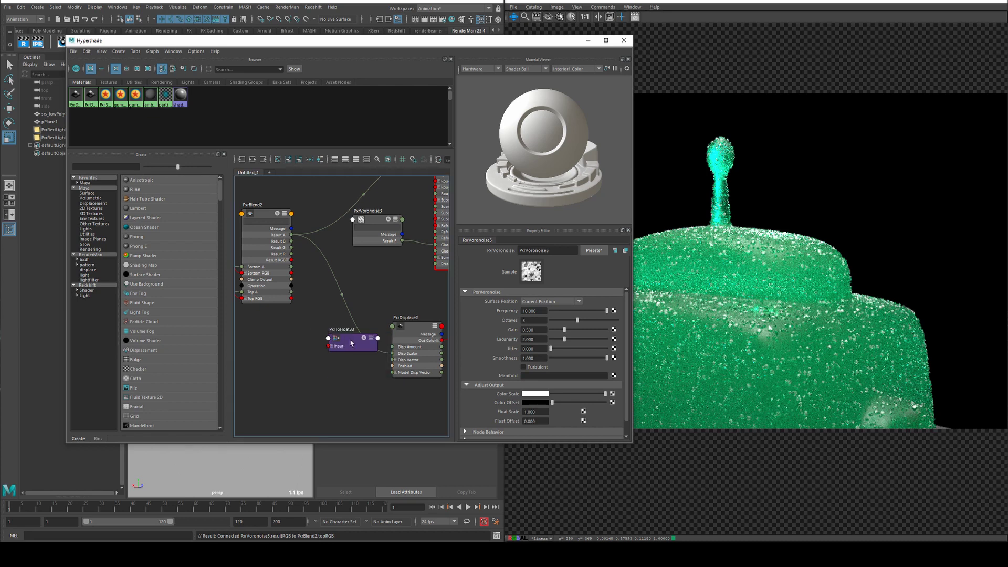
pyautogui.moveTo(351, 343); pyautogui.dragTo(336, 358)
pyautogui.moveTo(290, 260); pyautogui.dragTo(392, 354)
pyautogui.press('3')
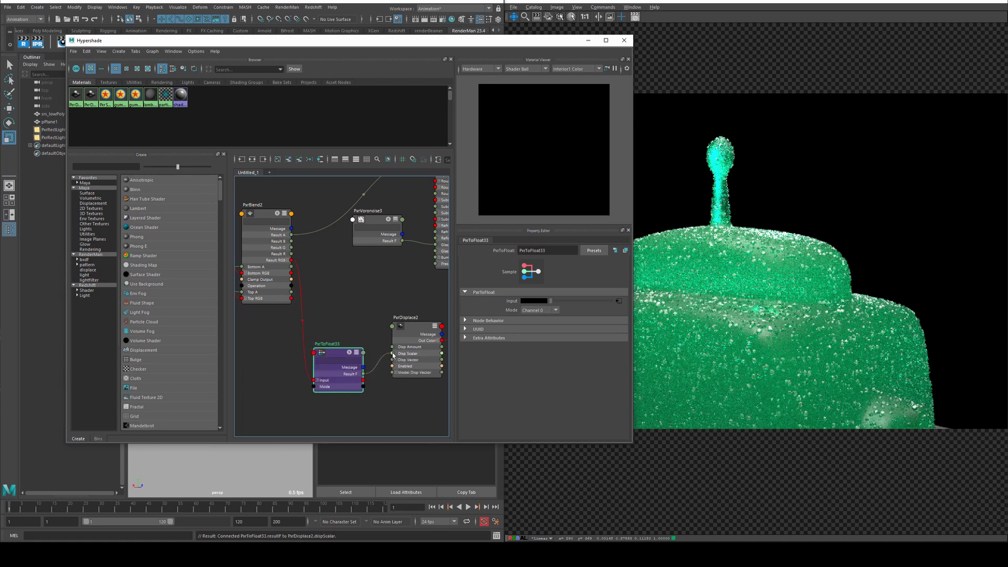
# Start a new interactive render of the noise-driven displacement and minimize Hypershade
pyautogui.click(814, 198)
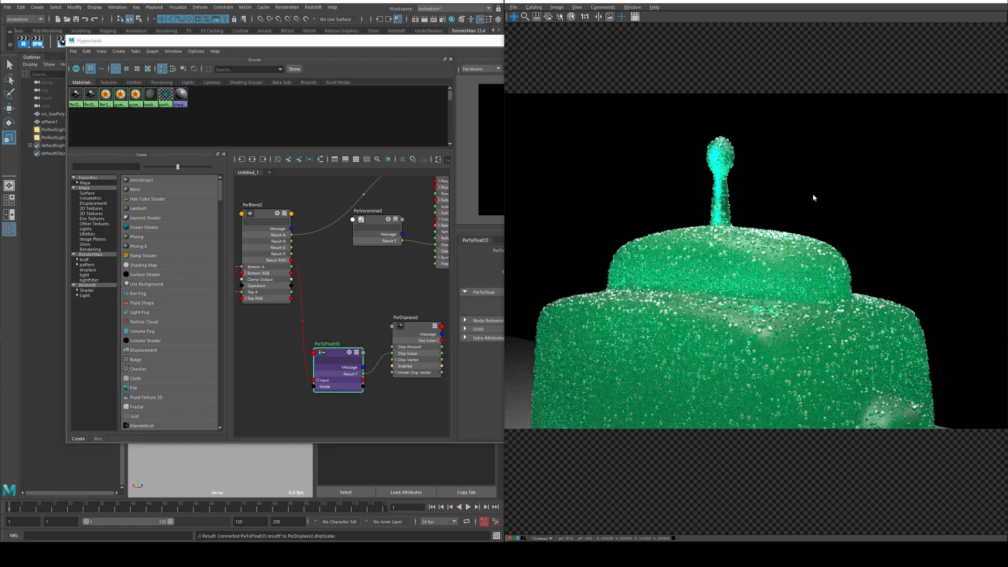
pyautogui.click(37, 42)
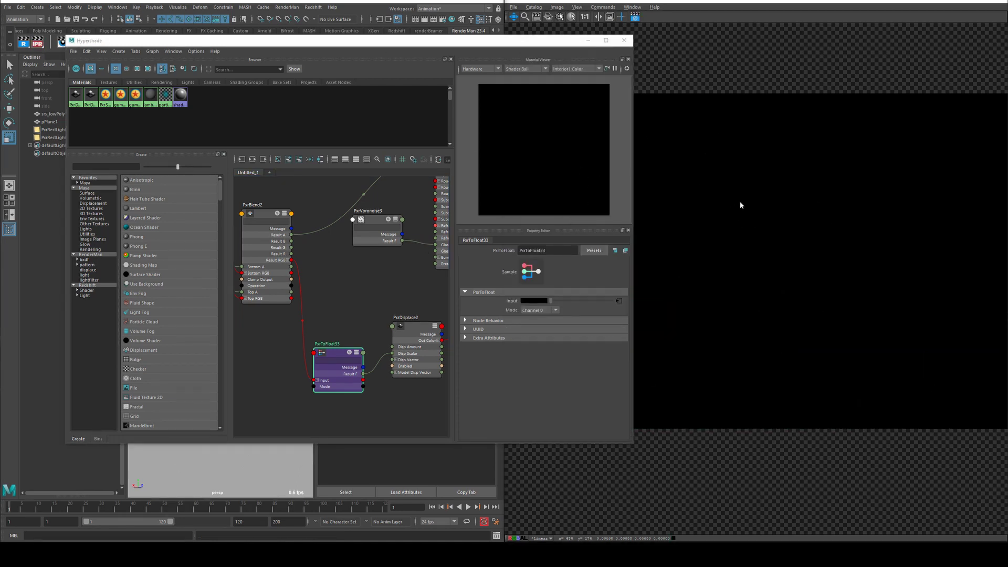
pyautogui.click(588, 41)
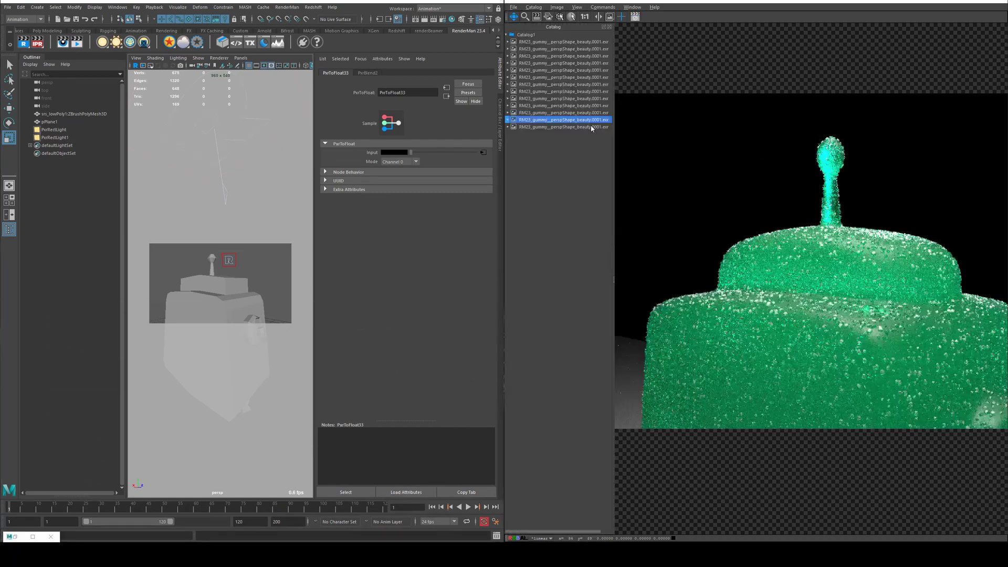
# Compare the last two renders in the image catalog, looking at how the surface specks differ, and stop the render
pyautogui.click(592, 127)
pyautogui.click(591, 120)
pyautogui.click(593, 126)
pyautogui.click(595, 120)
pyautogui.click(594, 126)
pyautogui.click(595, 119)
pyautogui.click(594, 127)
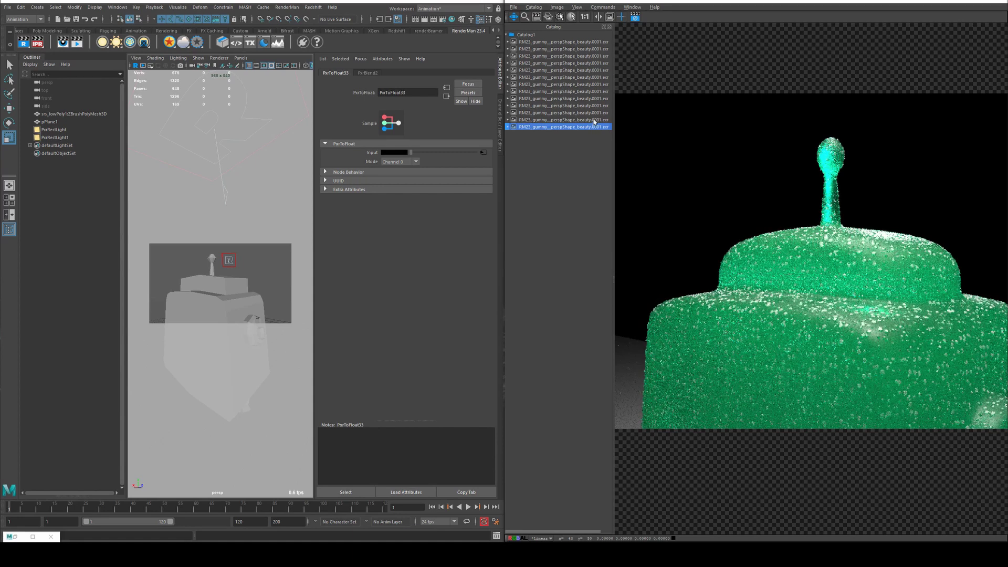
pyautogui.click(596, 121)
pyautogui.click(594, 127)
pyautogui.click(596, 121)
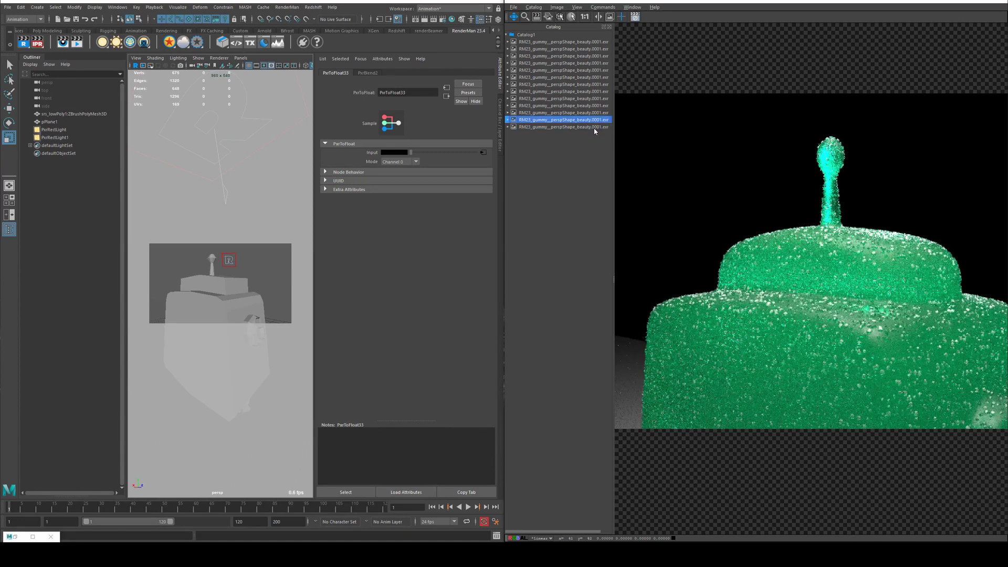
pyautogui.click(595, 127)
pyautogui.click(592, 120)
pyautogui.click(593, 127)
pyautogui.click(633, 20)
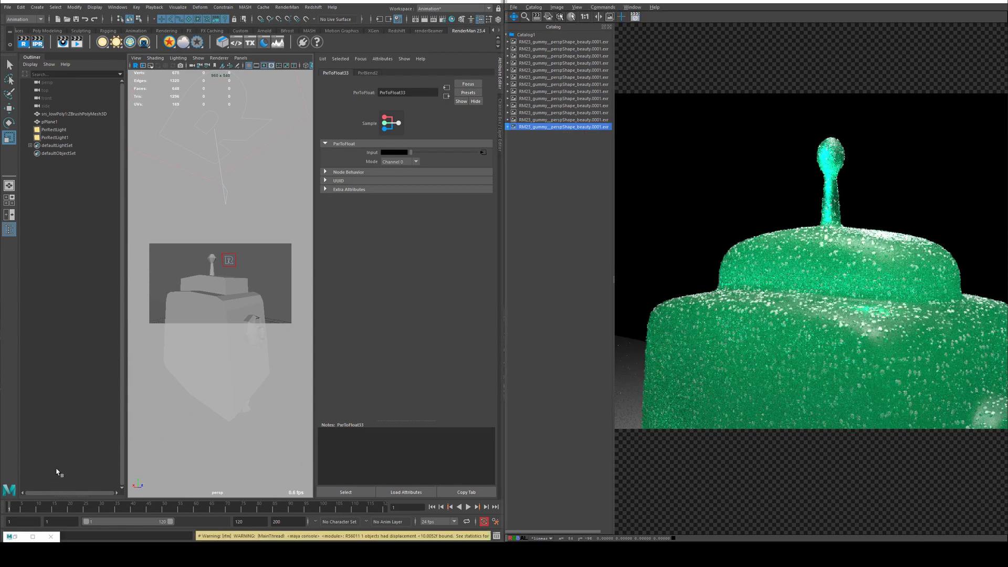
# Render the whole robot from farther away and examine the displaced gummy surface
pyautogui.click(18, 535)
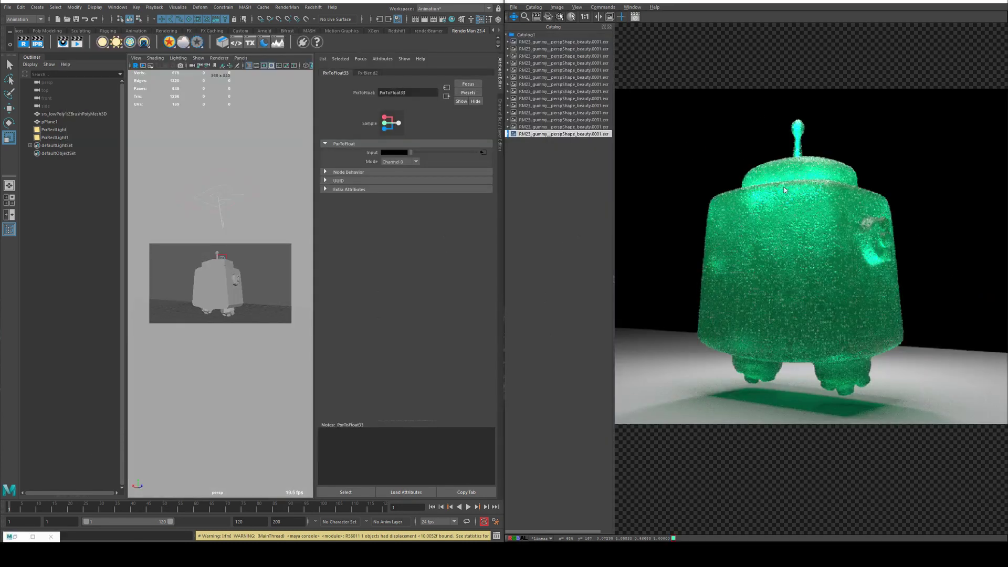
pyautogui.scroll(2, 781, 203)
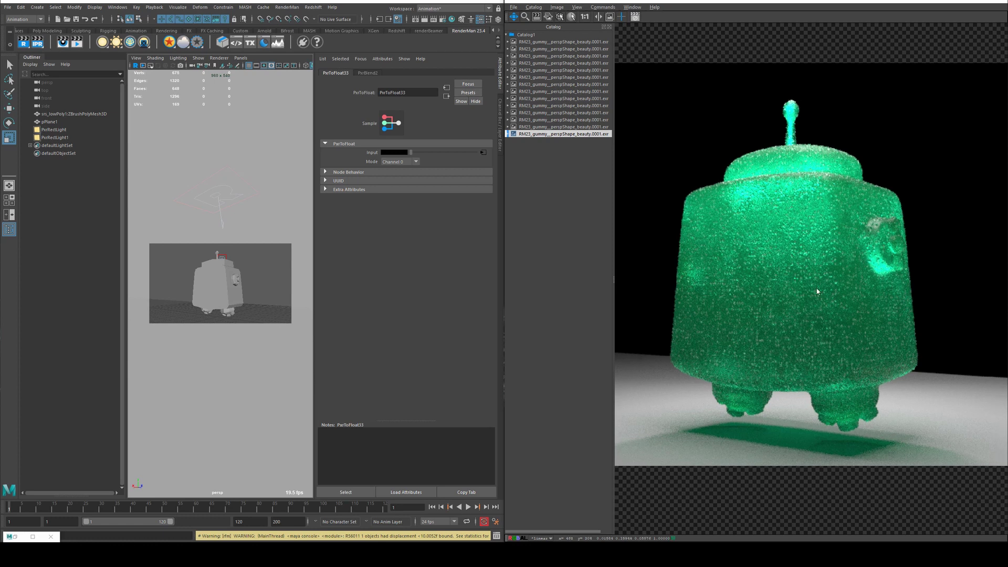
pyautogui.scroll(-1, 799, 206)
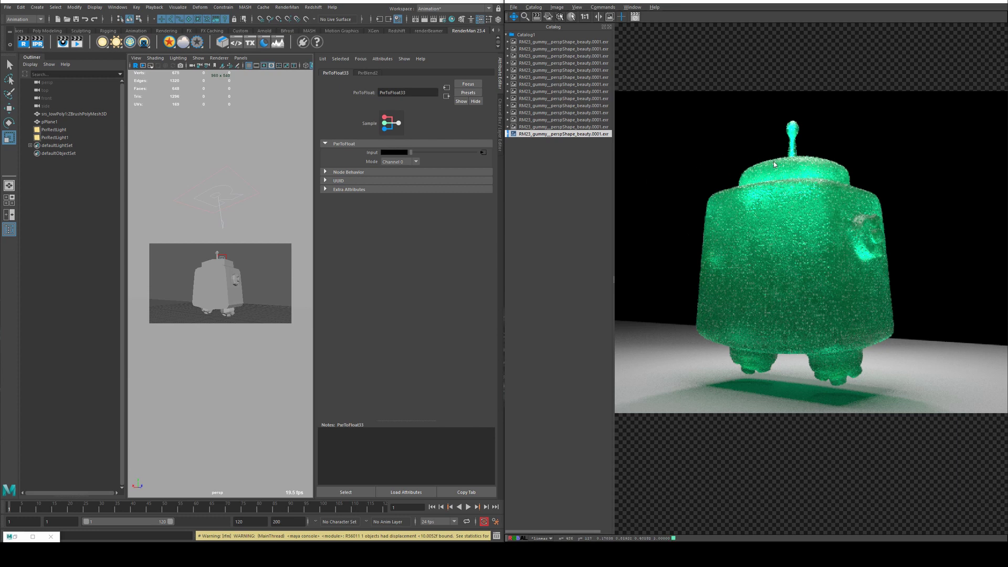
# Inspect the final robot render up close and as a whole, checking the fine specks and bumps on its head and body
pyautogui.scroll(4, 823, 213)
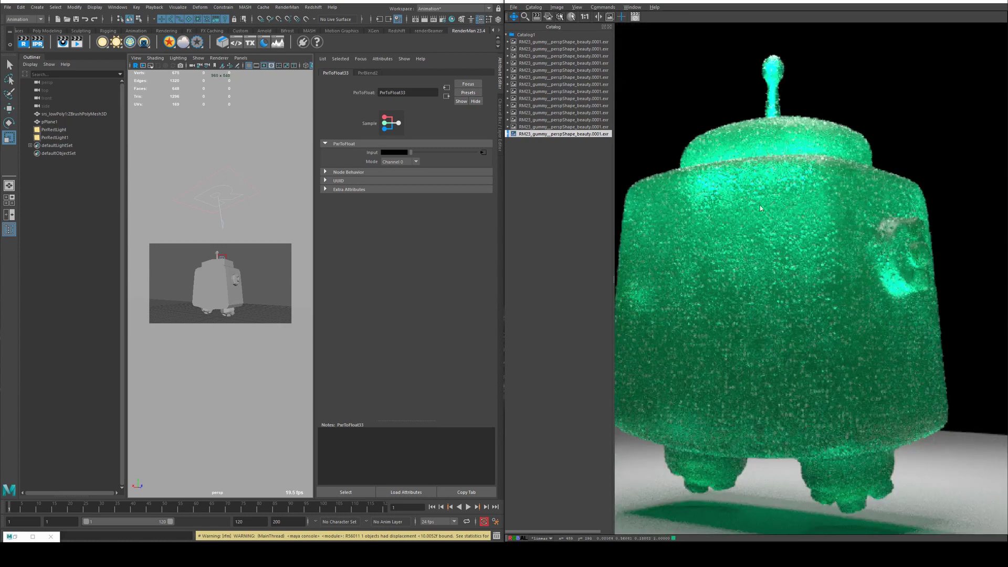
pyautogui.scroll(-3, 790, 242)
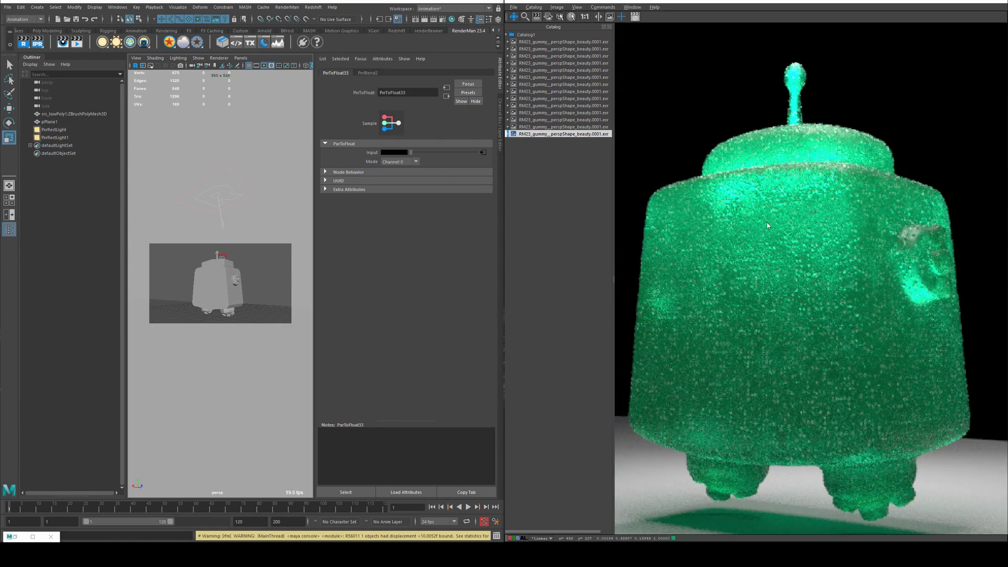
pyautogui.scroll(-1, 787, 182)
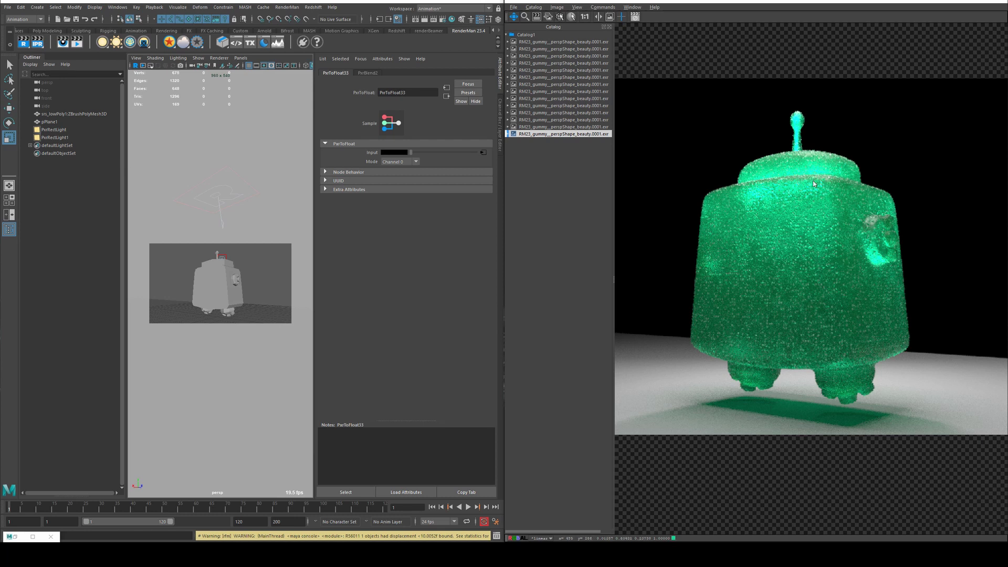
pyautogui.moveTo(812, 180); pyautogui.dragTo(798, 205, button='middle')
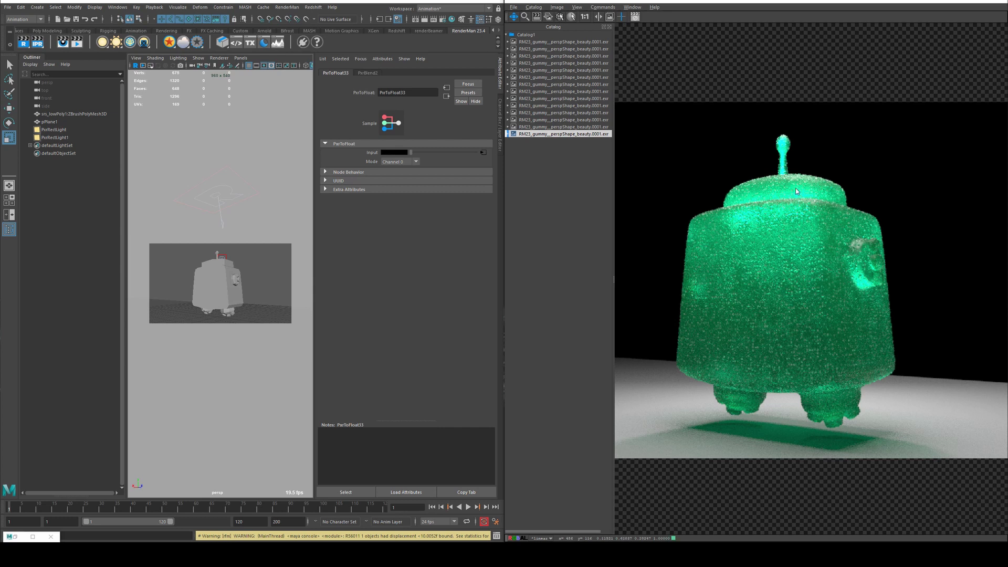
pyautogui.scroll(4, 803, 188)
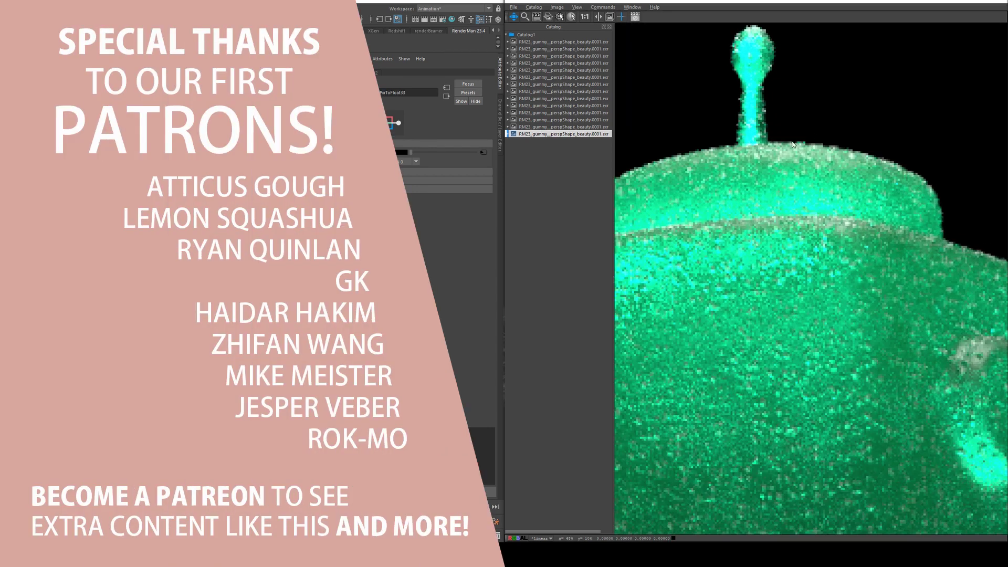
pyautogui.scroll(-4, 813, 202)
pyautogui.scroll(-1, 802, 225)
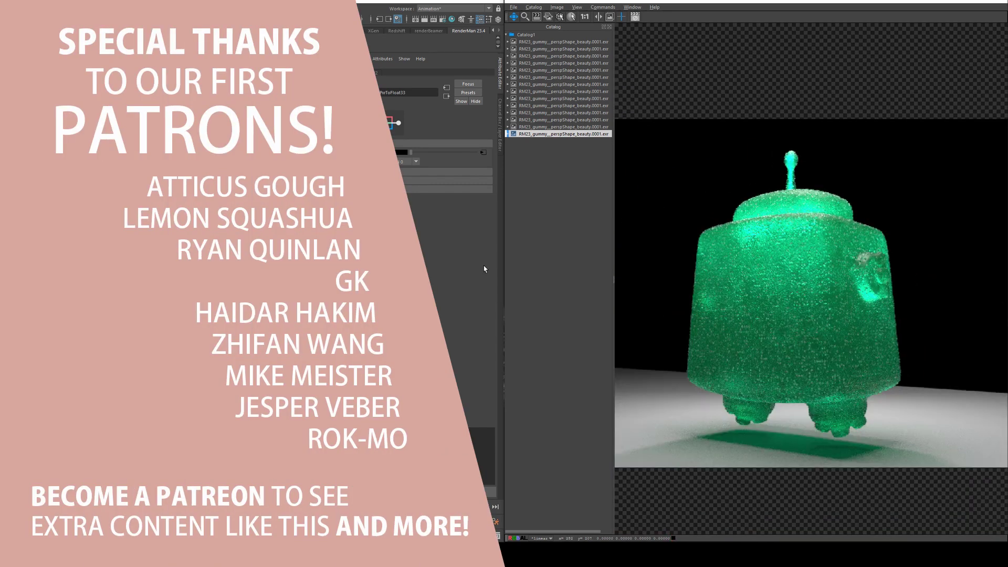